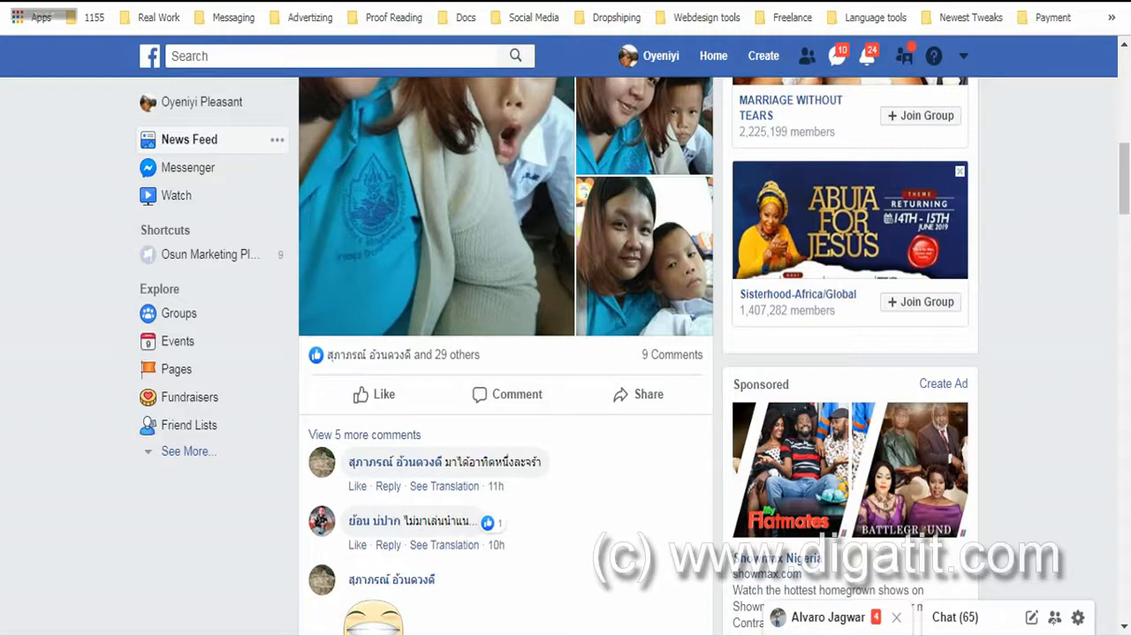
Open the personal ad account in Ads Manager and go to the payment settings of its billing page
left_click(963, 60)
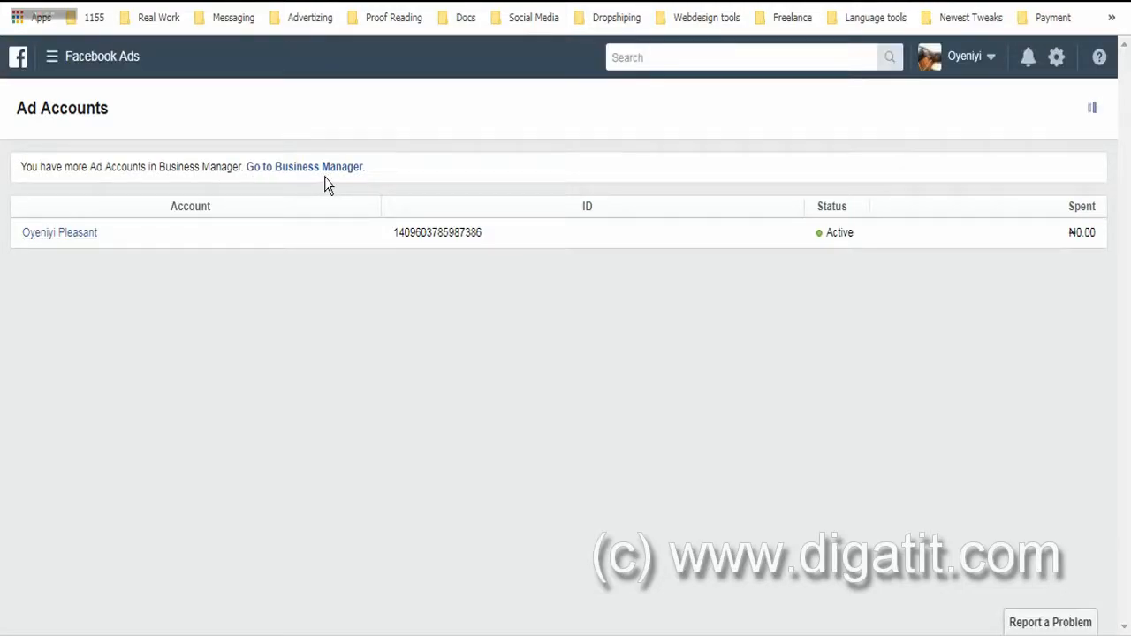
left_click(83, 233)
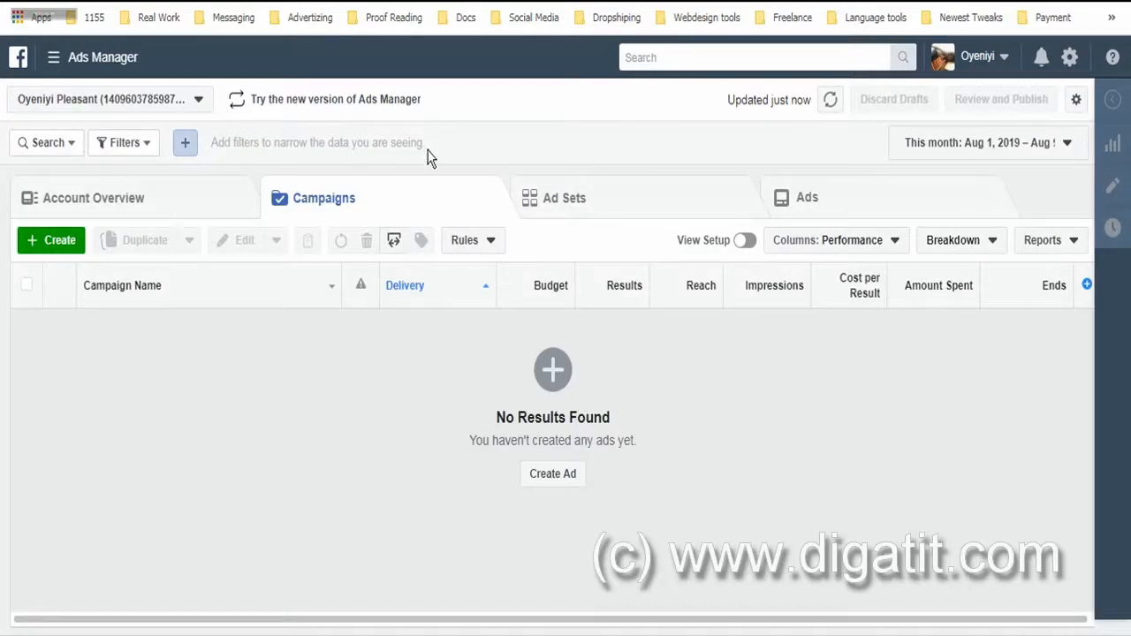
left_click(53, 57)
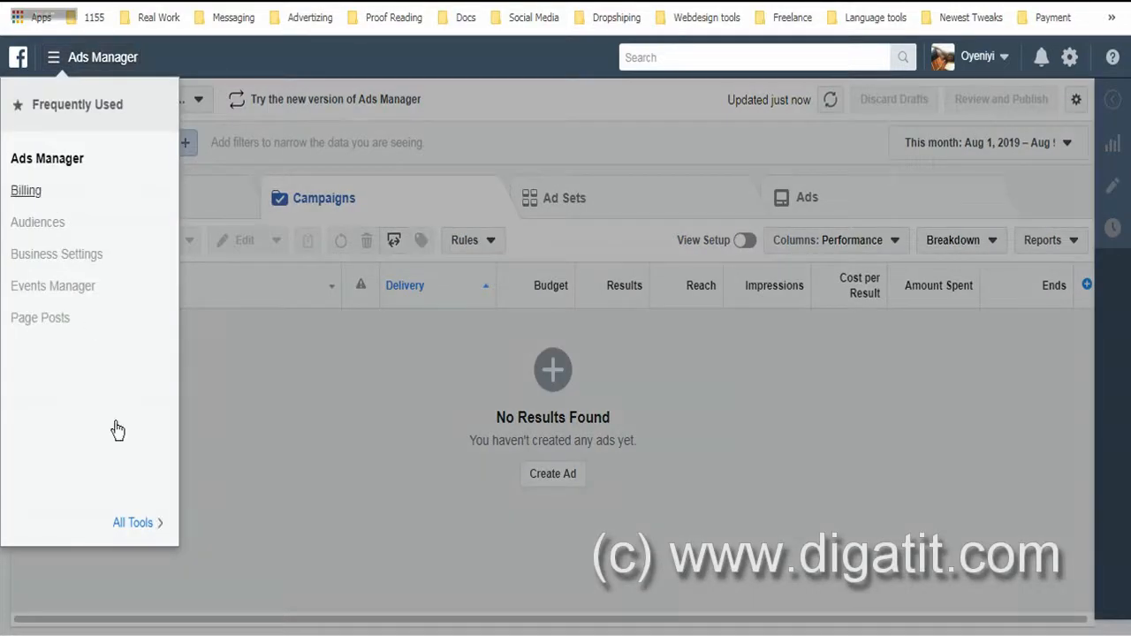
left_click(131, 524)
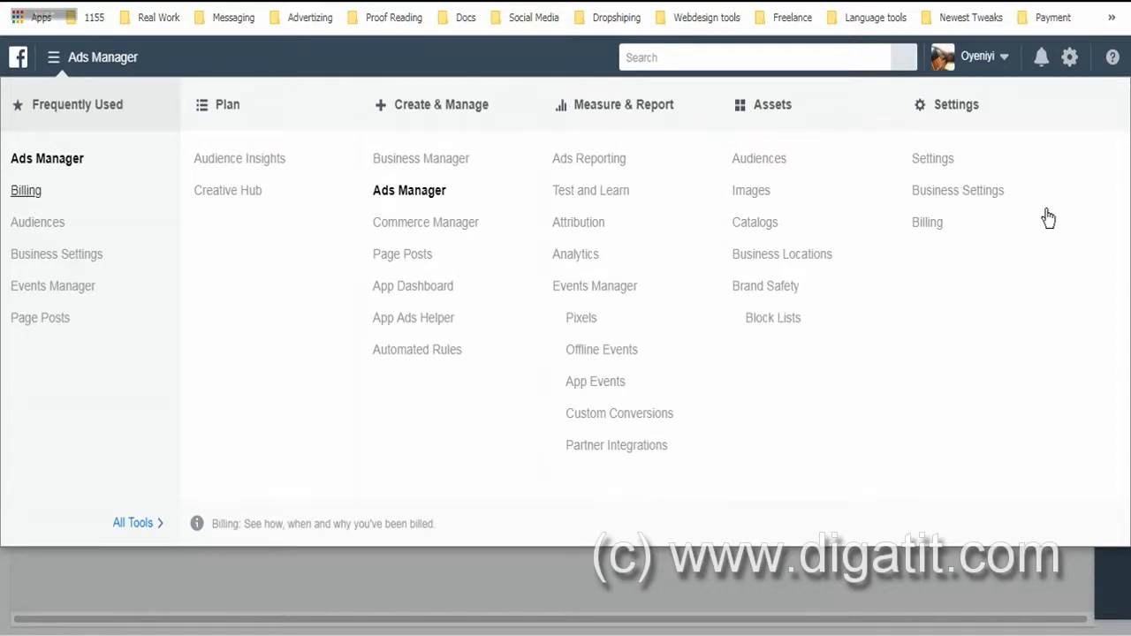
left_click(930, 225)
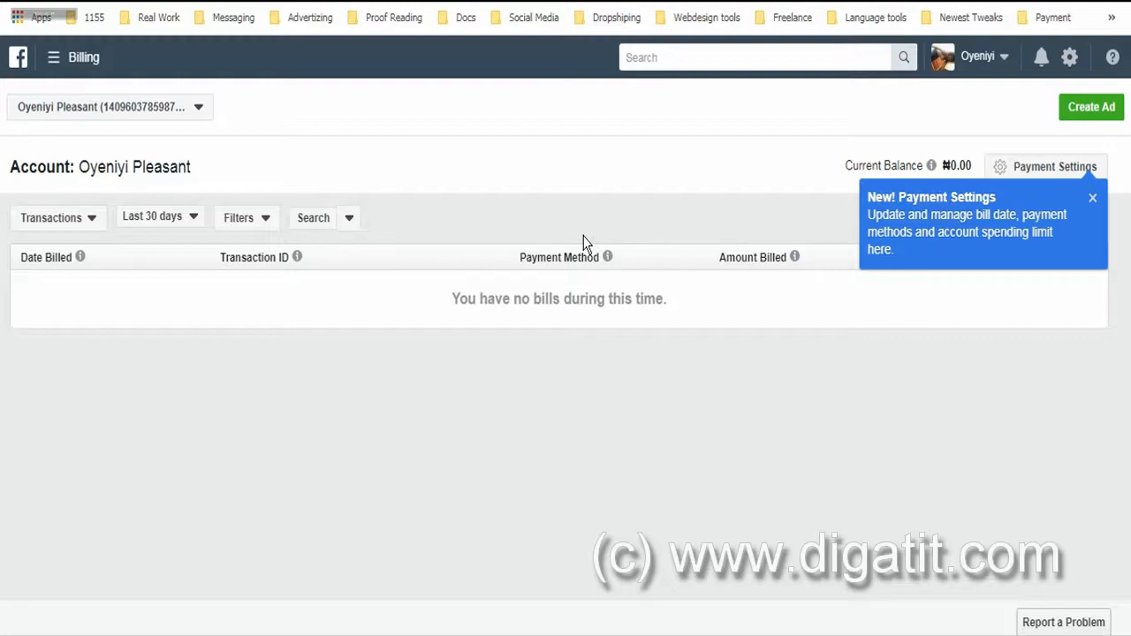
left_click(1052, 168)
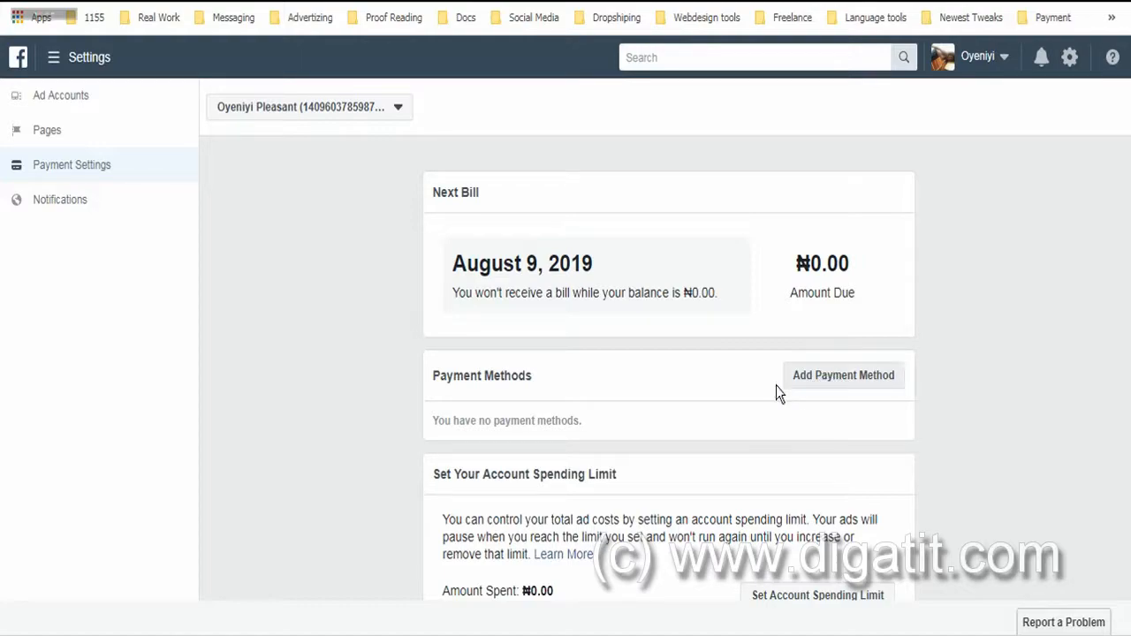
Start adding a payment method for Nigeria, choose Naira Payment with MasterCard/VISA, and cancel without saving
left_click(845, 378)
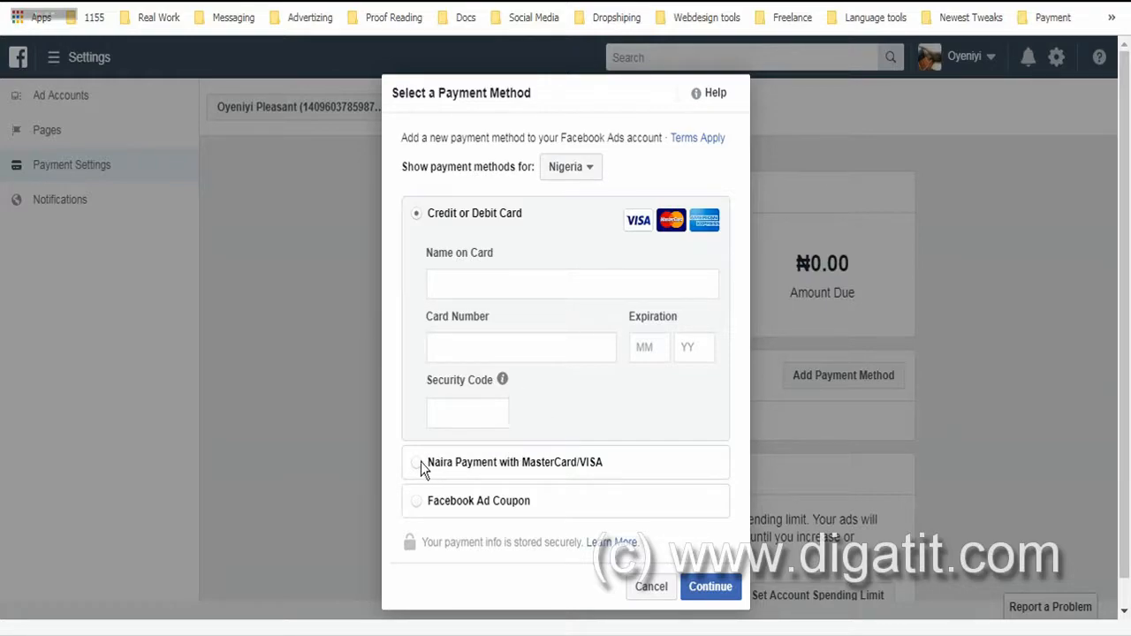
left_click(475, 289)
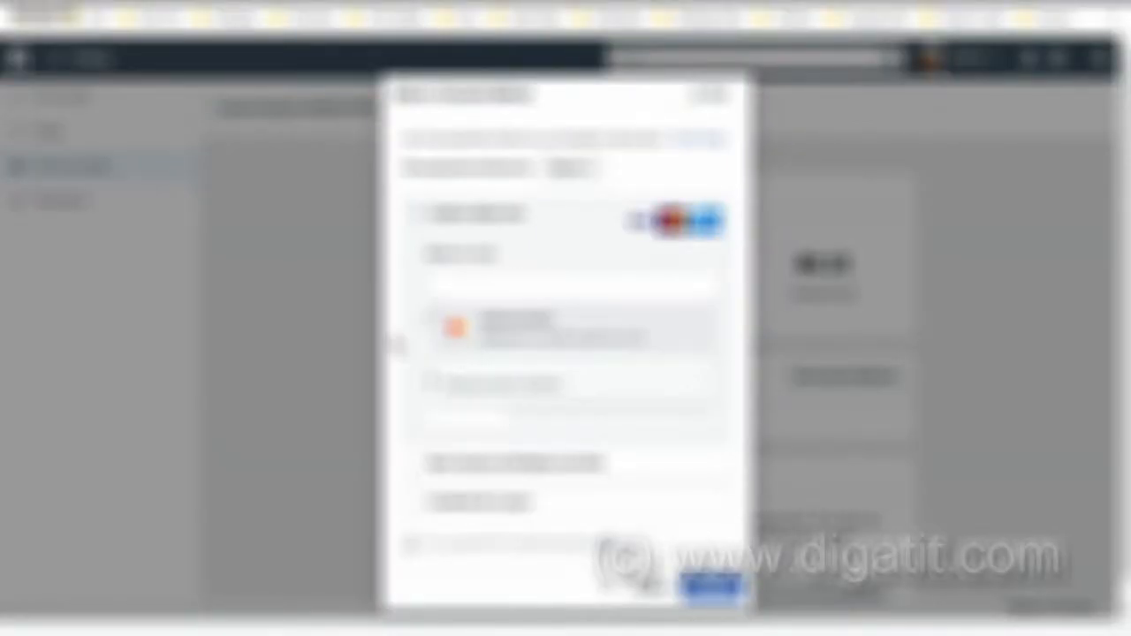
left_click(403, 290)
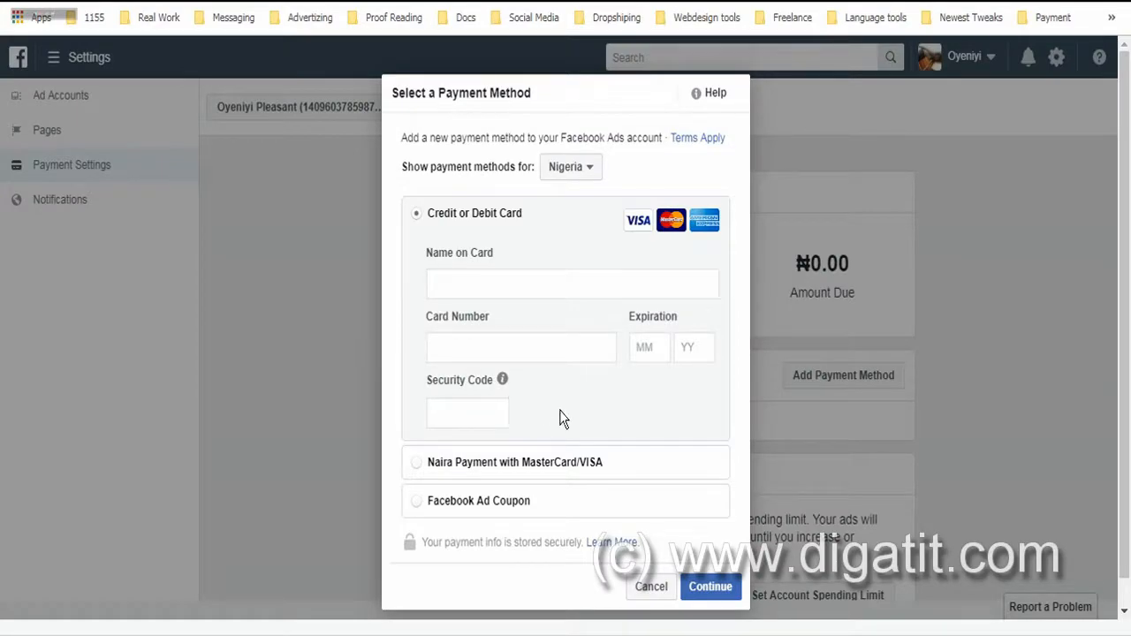
left_click(417, 469)
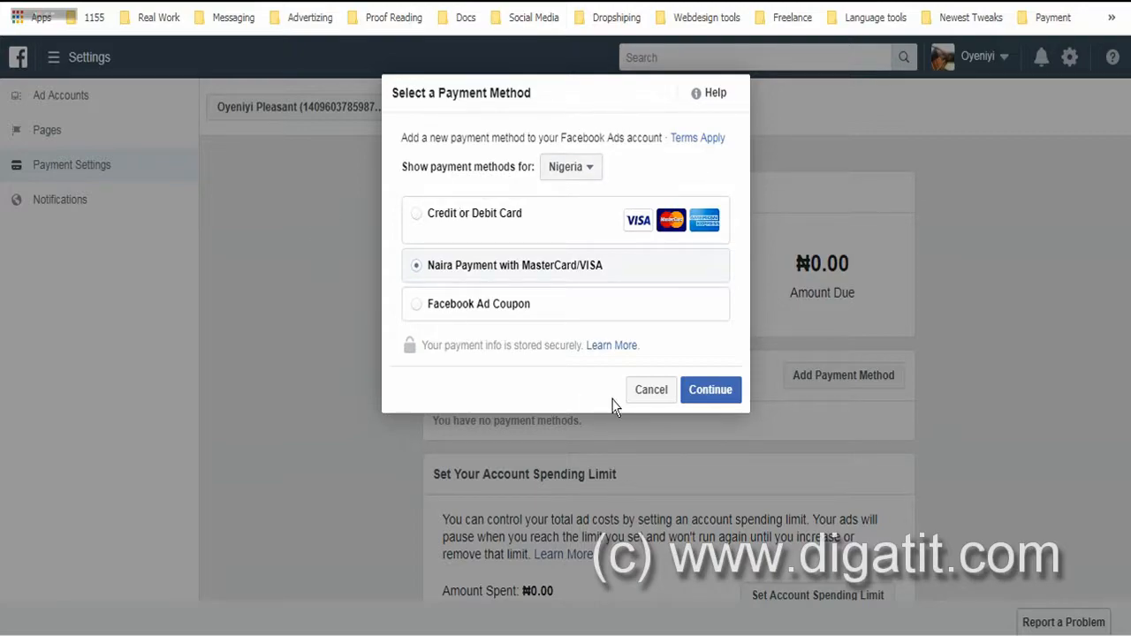
left_click(645, 396)
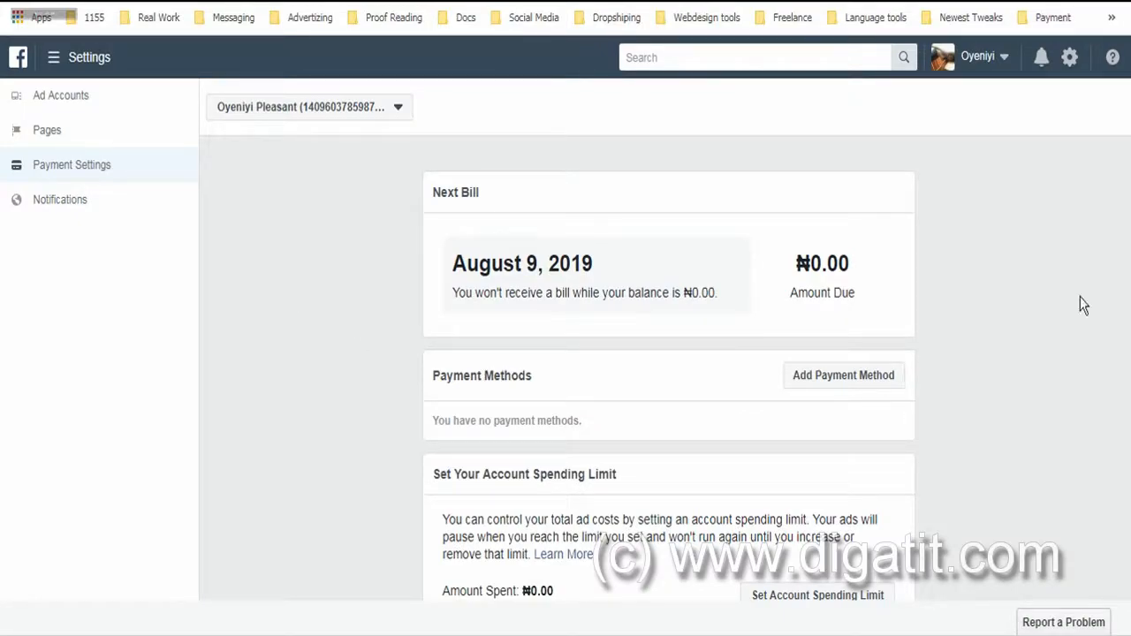
right_click(1010, 257)
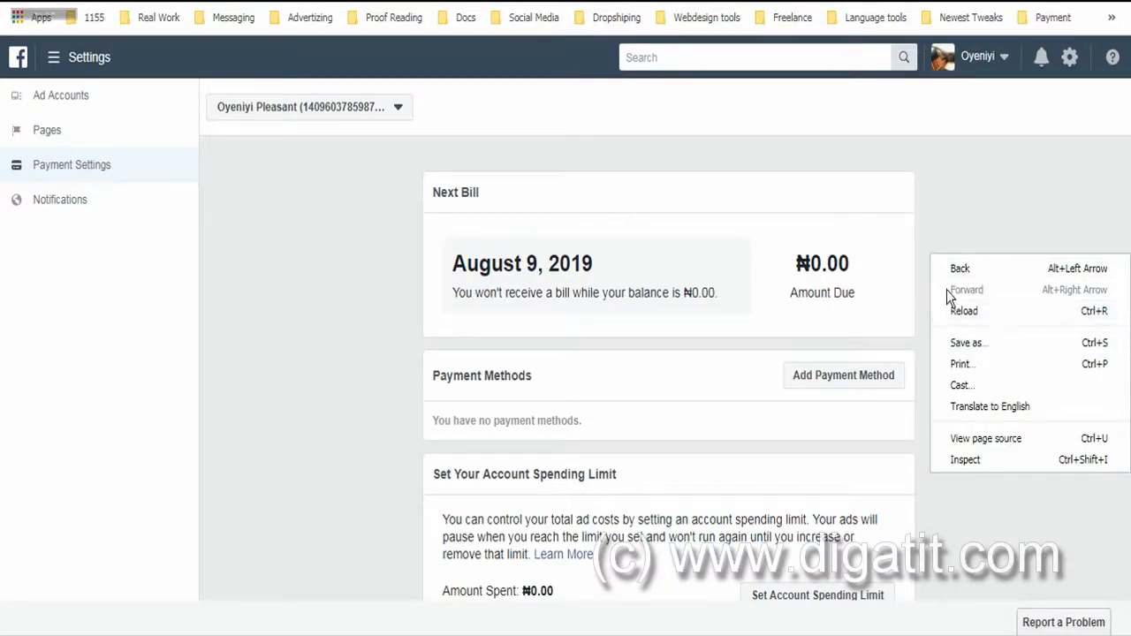
right_click(281, 257)
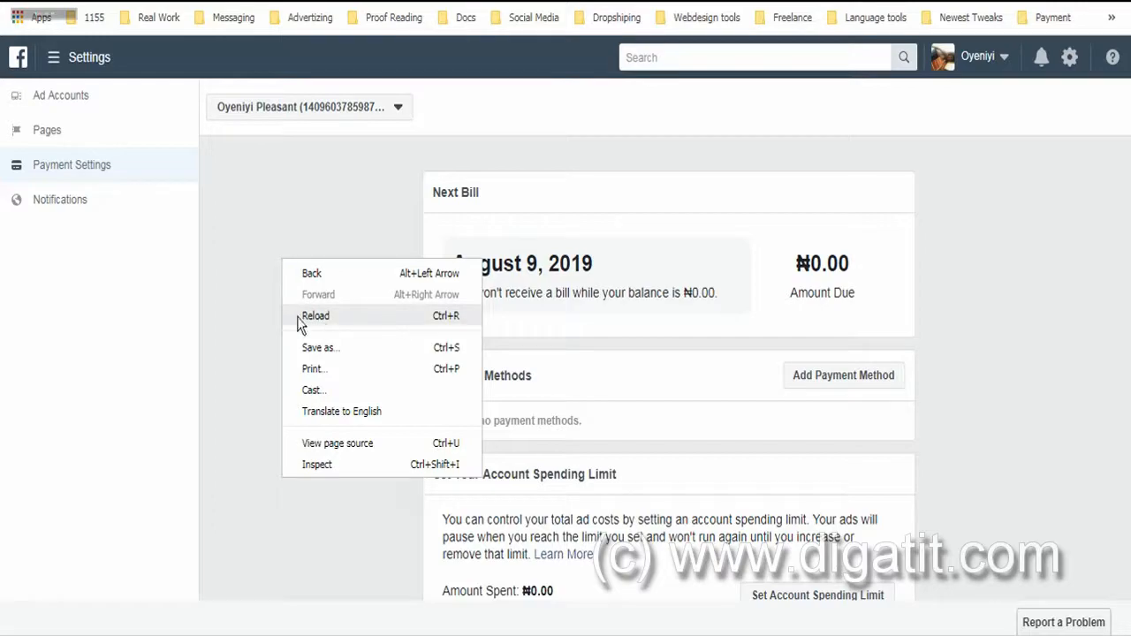
left_click(296, 189)
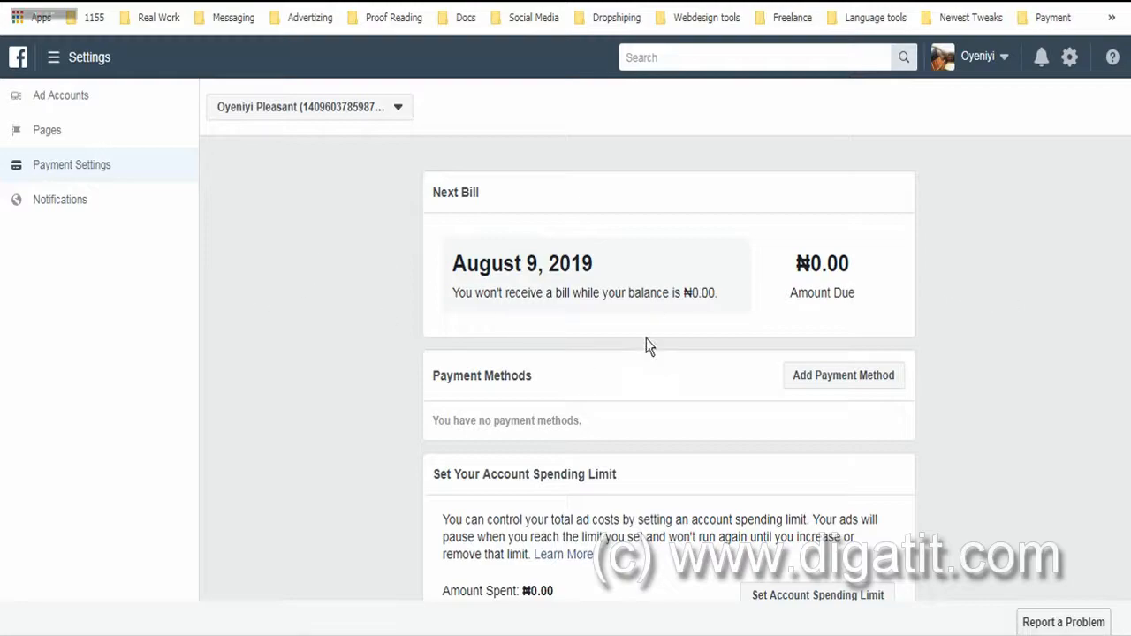
scroll(1010, 321, "down", 1)
scroll(1011, 321, "up", 1)
Open the ad account settings and choose a friend as a new person for the ad account roles
left_click(76, 98)
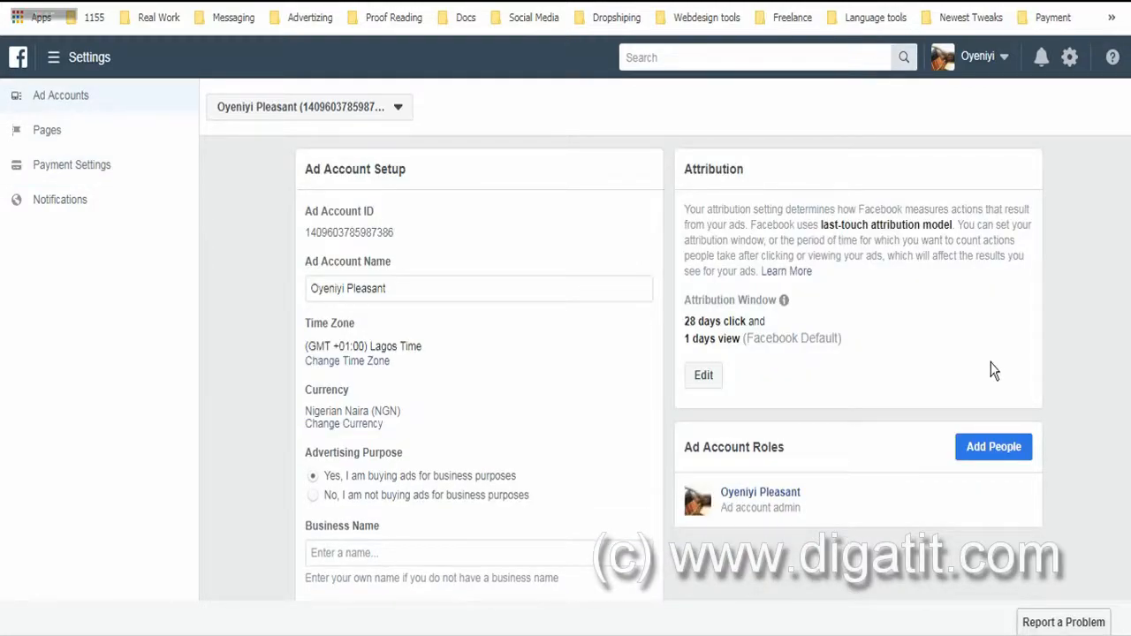
left_click(980, 451)
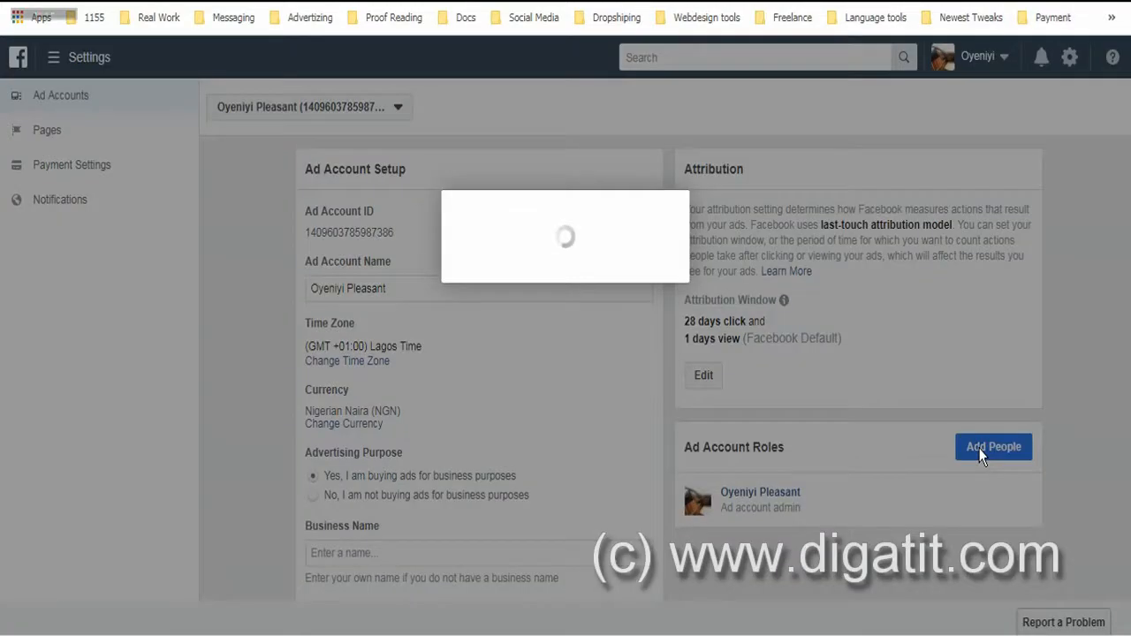
left_click(477, 240)
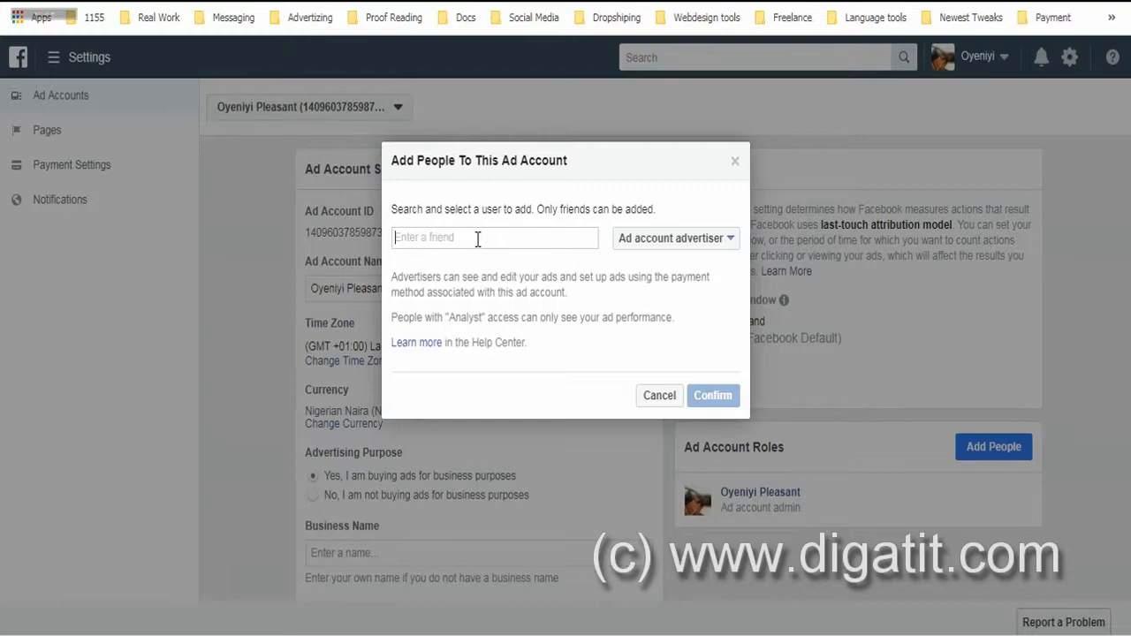
type("A")
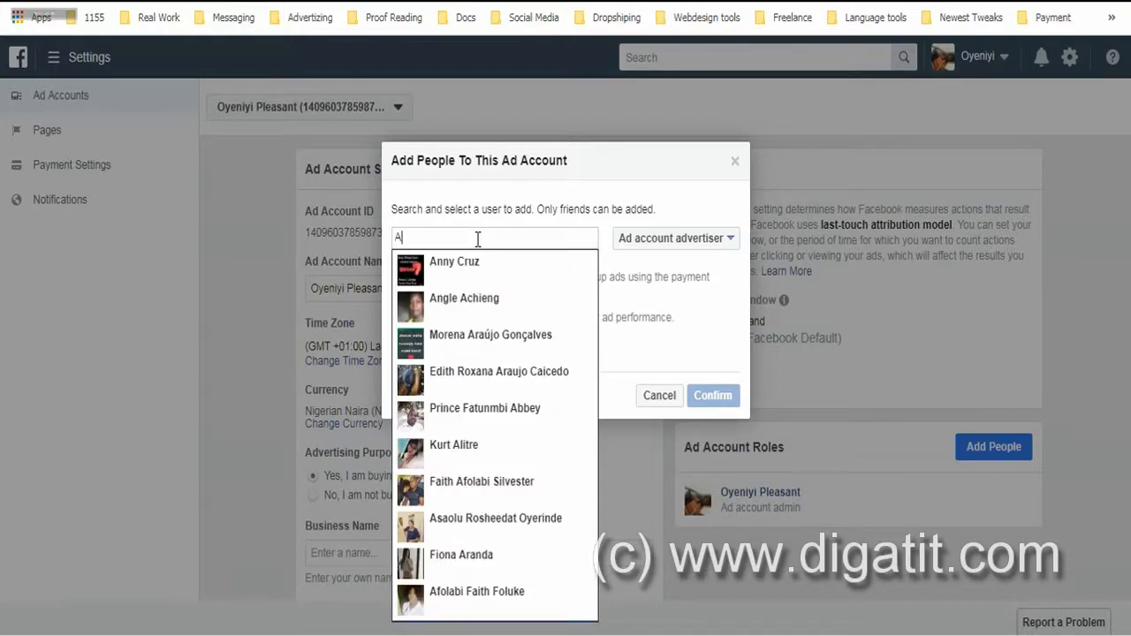
type("ngel")
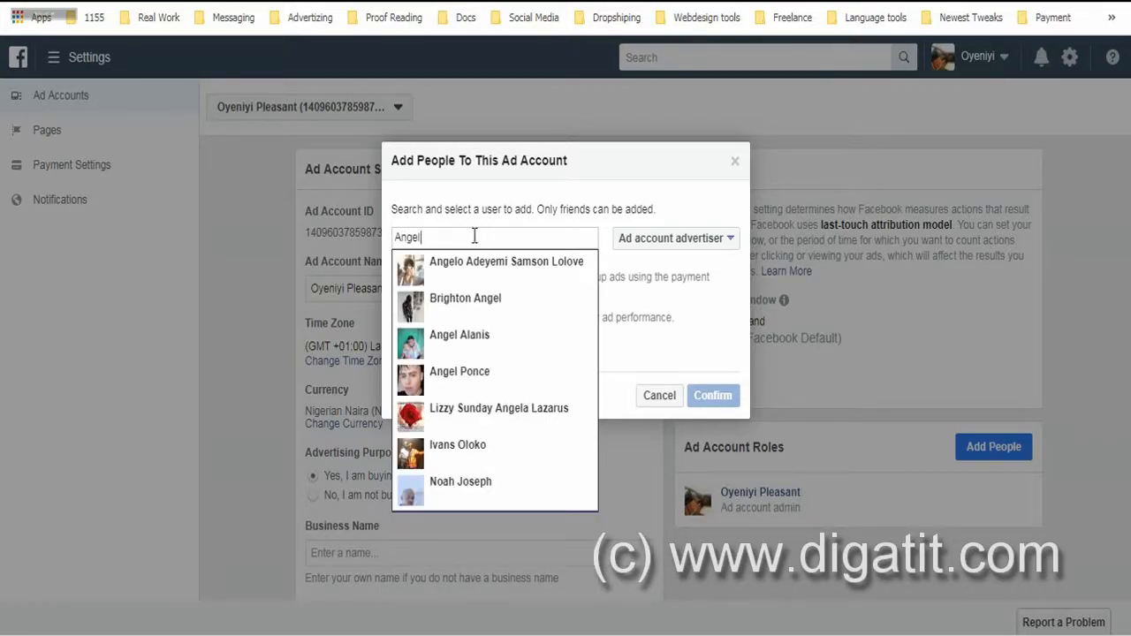
left_click(482, 343)
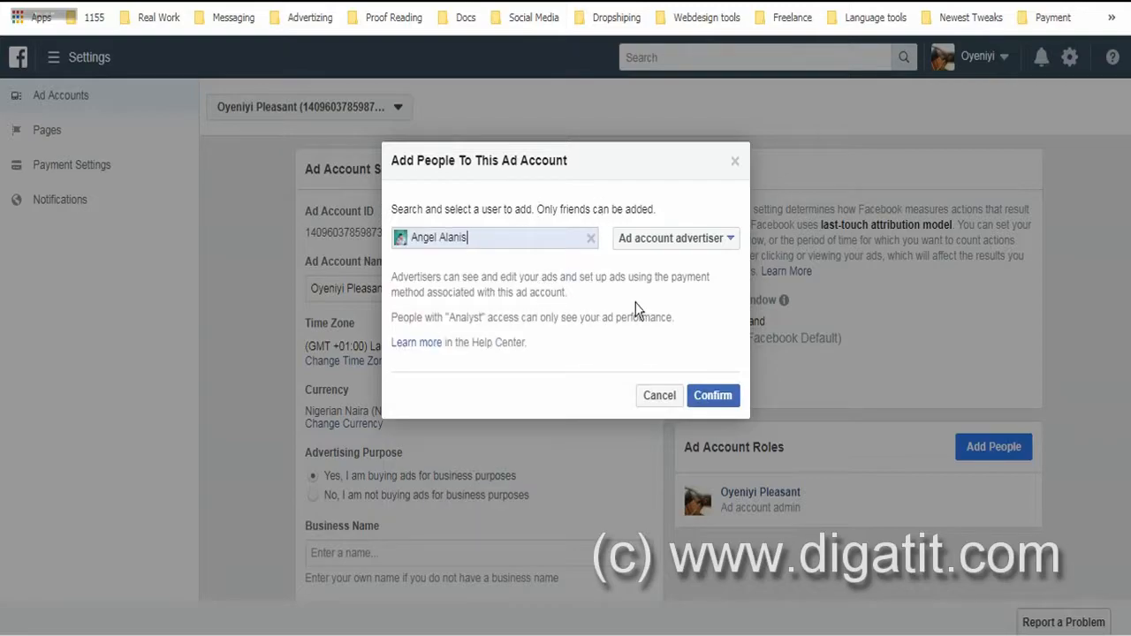
Examine the available ad account roles for the chosen friend and cancel adding the person
left_click(707, 244)
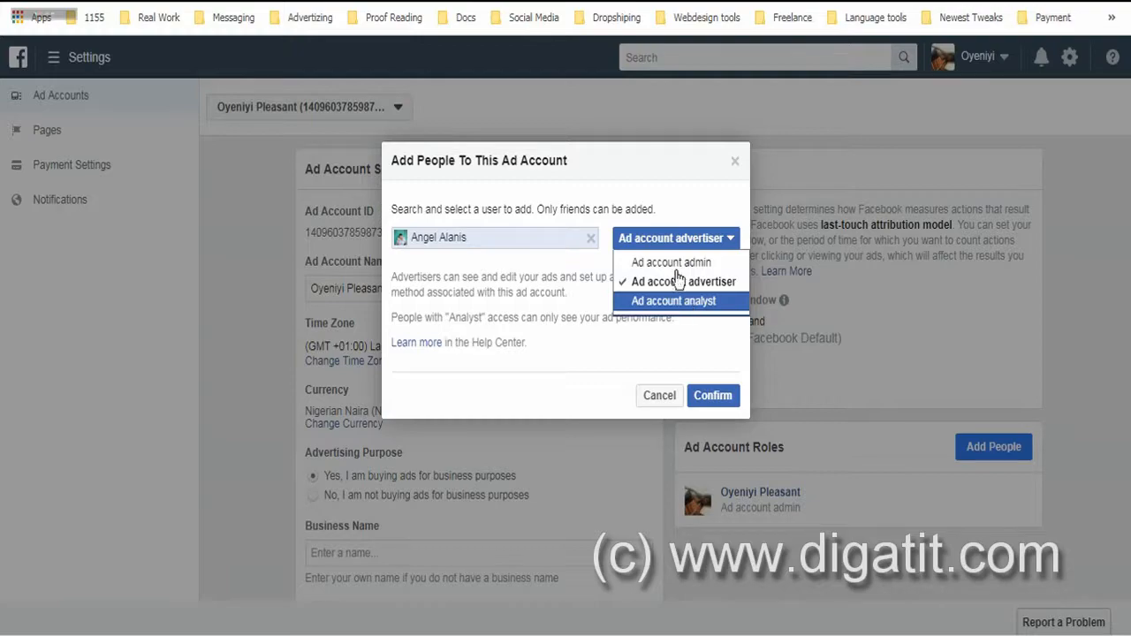
left_click(598, 272)
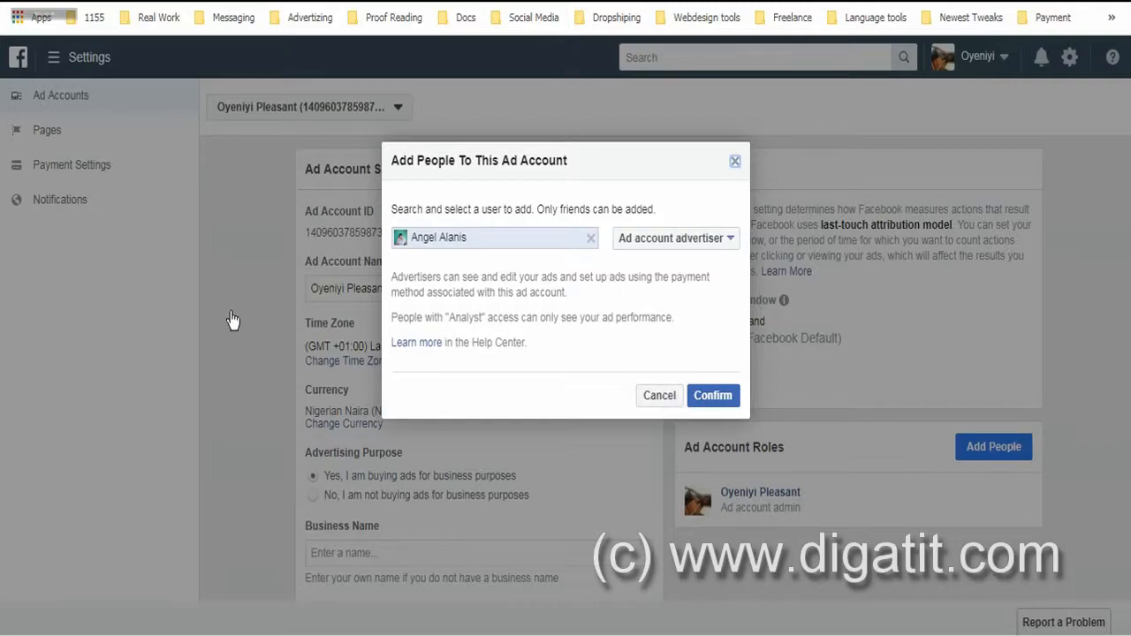
left_click(674, 392)
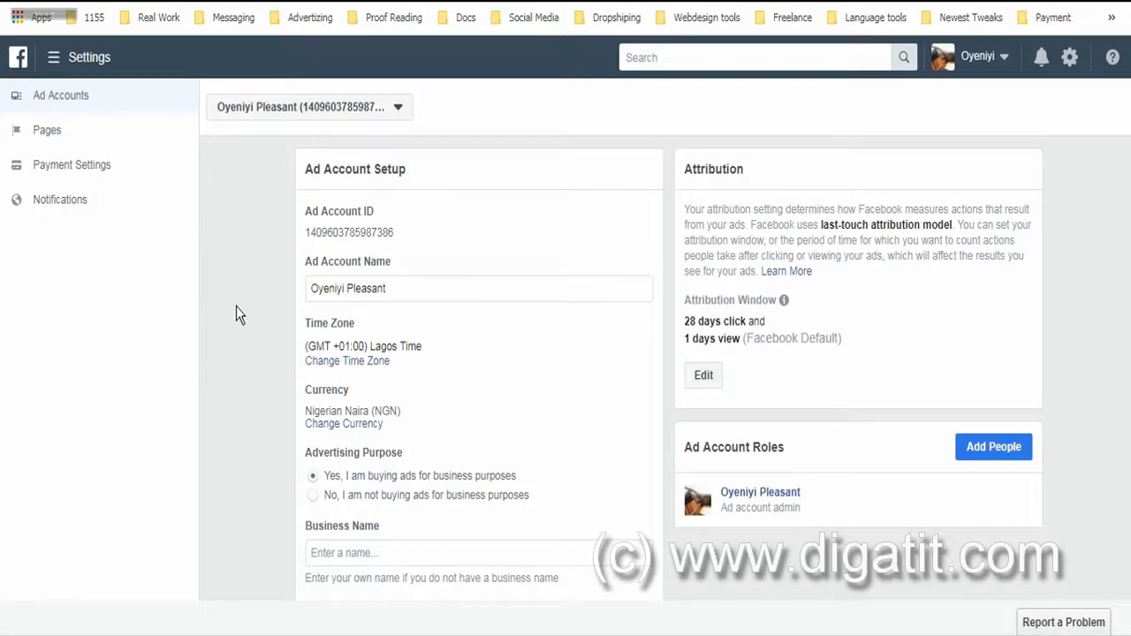
Open one of the managed pages from the Pages list and go to Page Roles in its settings
left_click(40, 131)
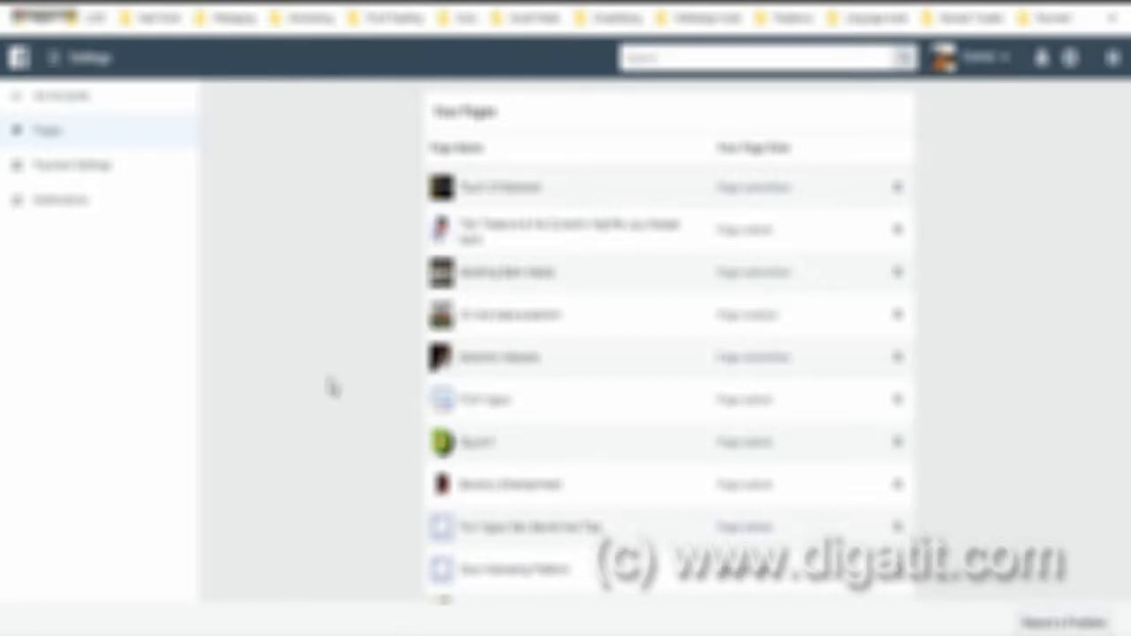
scroll(401, 464, "down", 1)
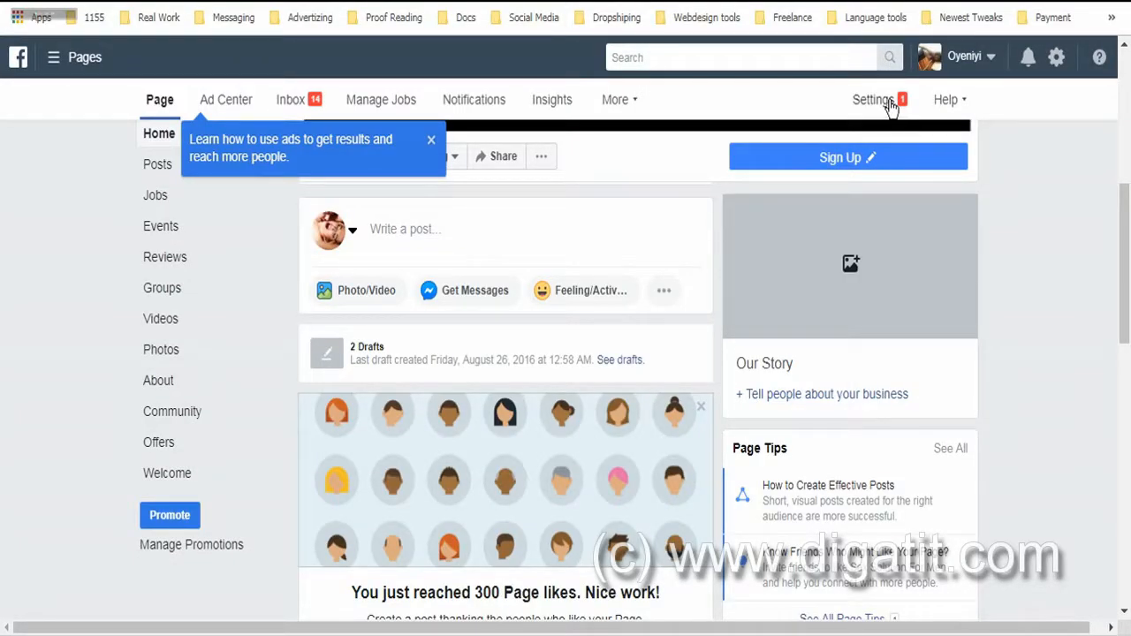
left_click(882, 106)
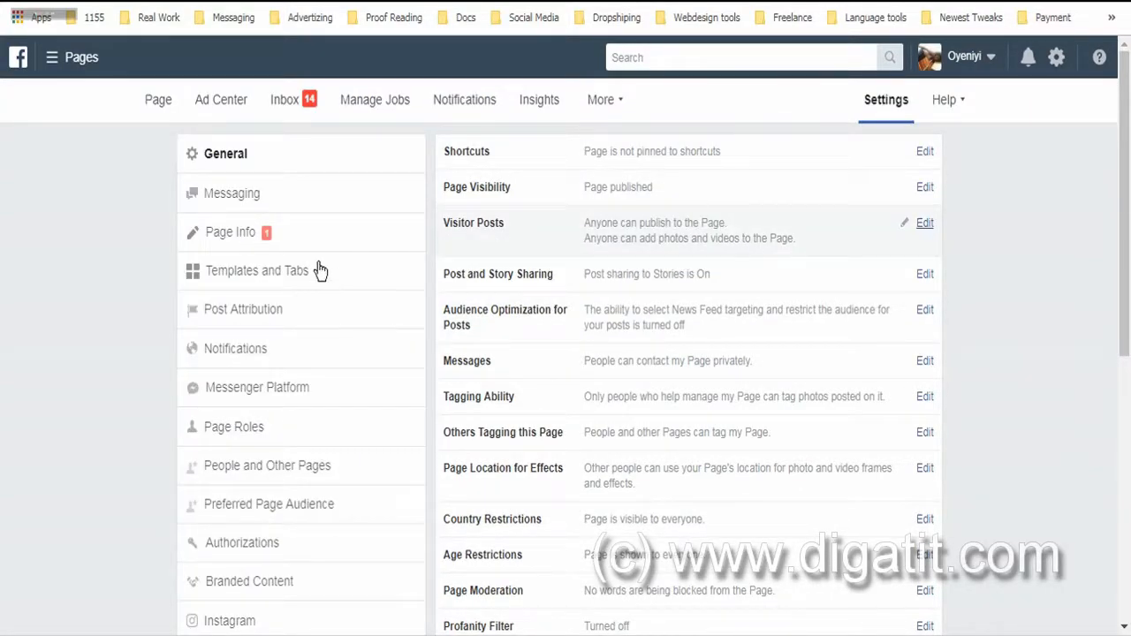
left_click(254, 432)
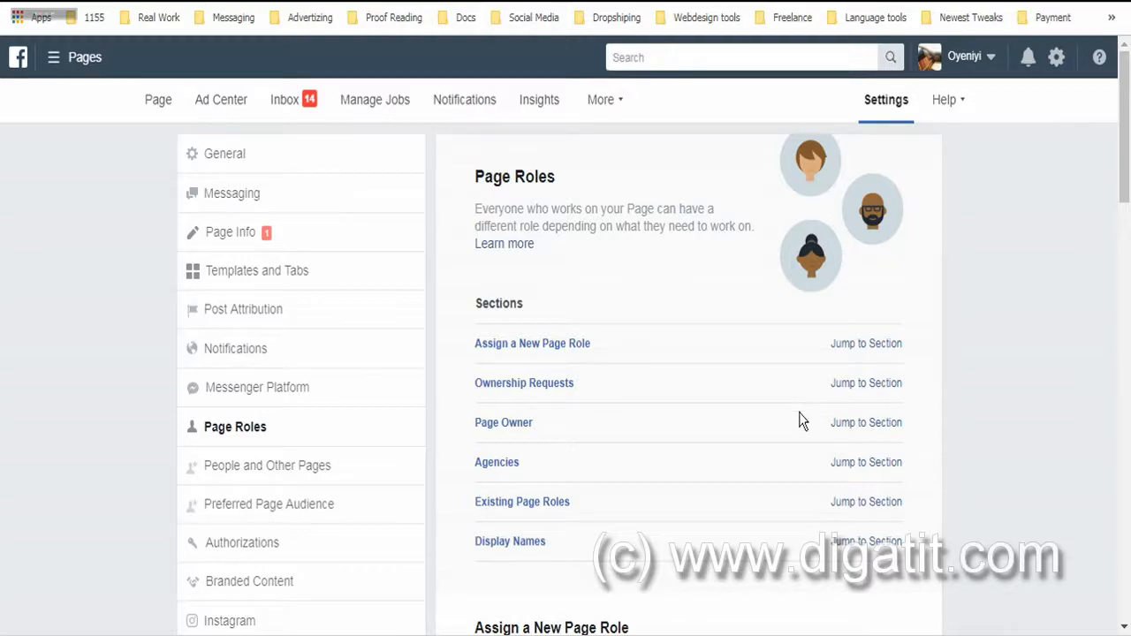
Choose a friend for a new page role and review the assignable roles, keeping Editor selected
left_click_drag(1129, 181, 1128, 282)
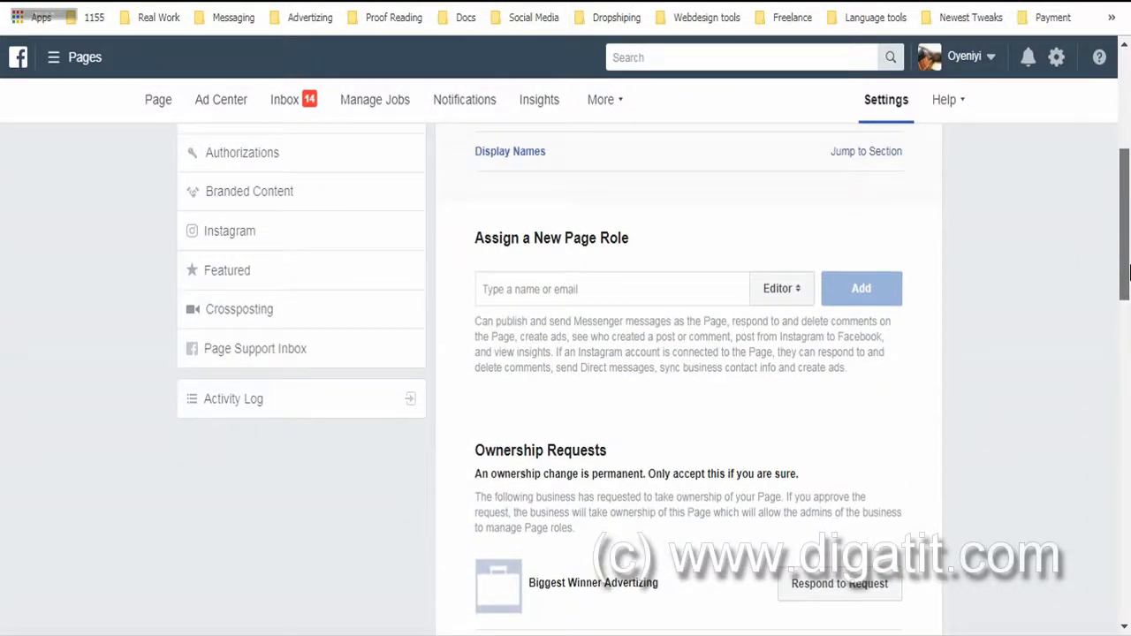
left_click(641, 289)
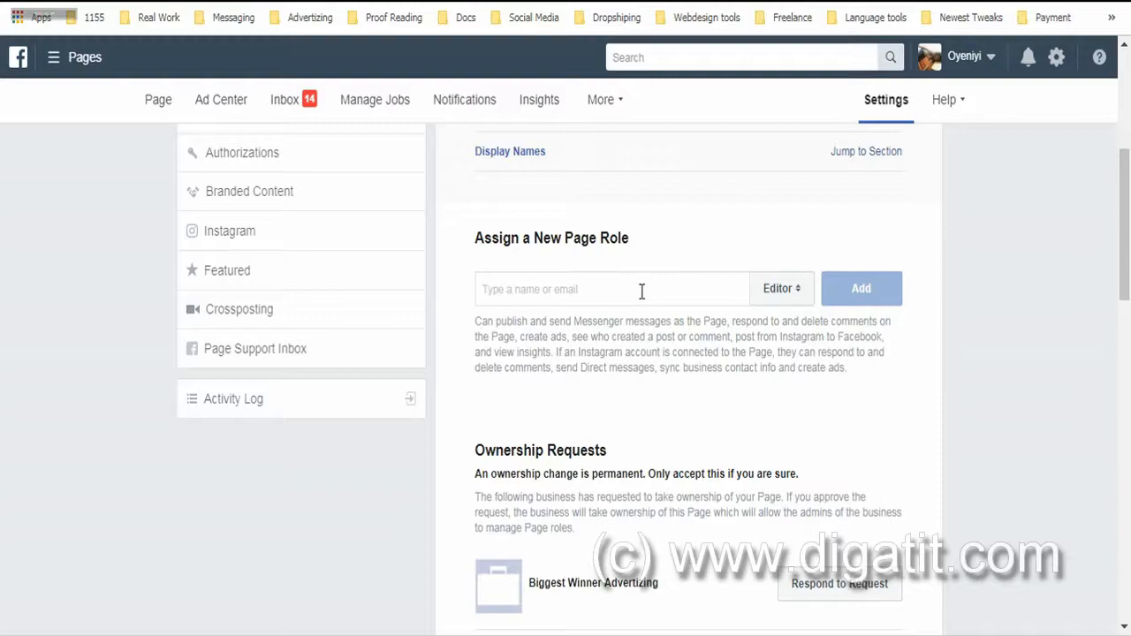
type("frank")
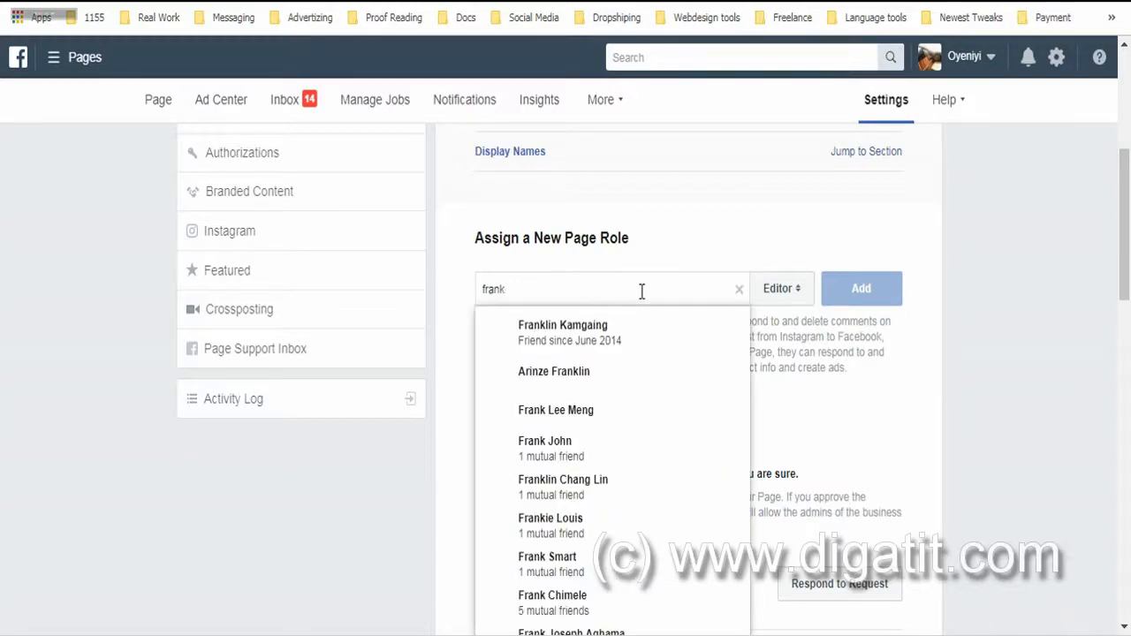
left_click(609, 336)
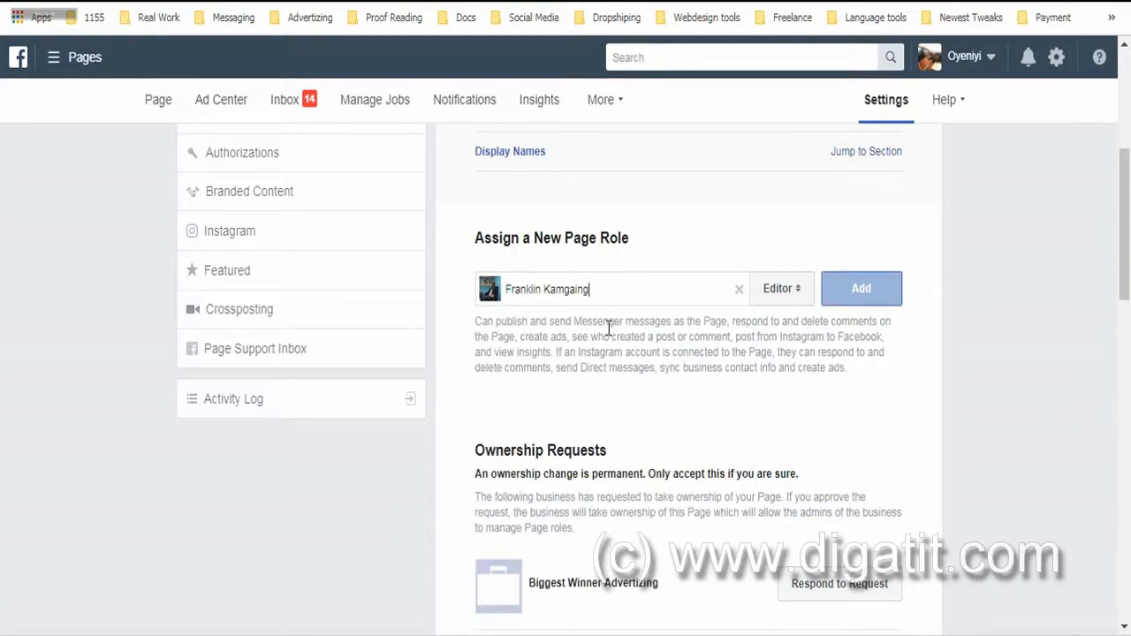
left_click(783, 296)
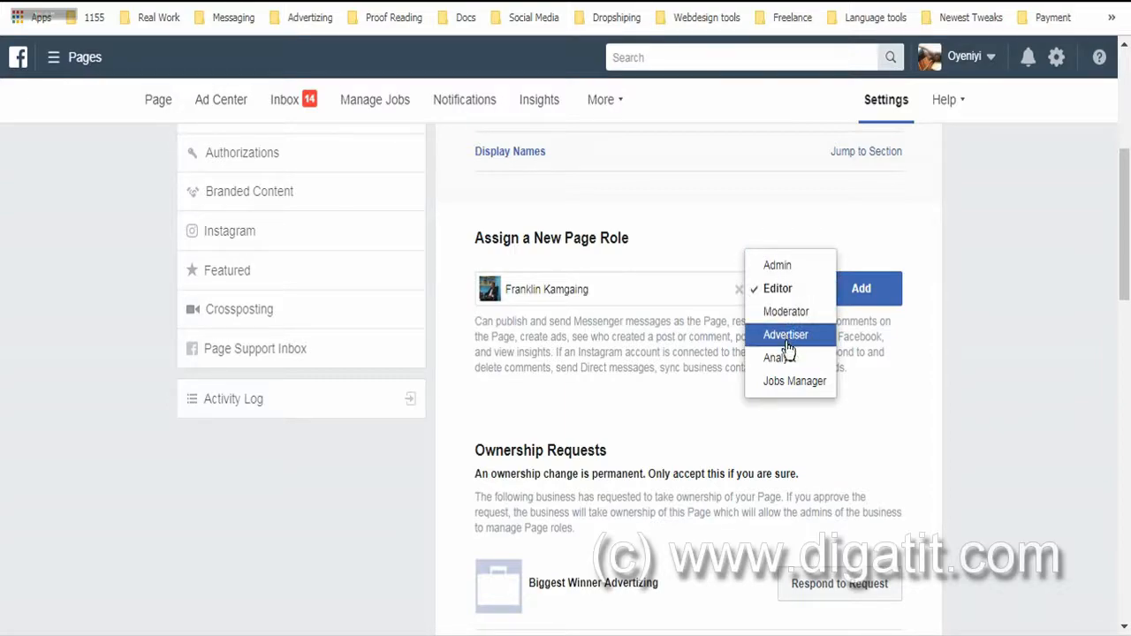
left_click(718, 221)
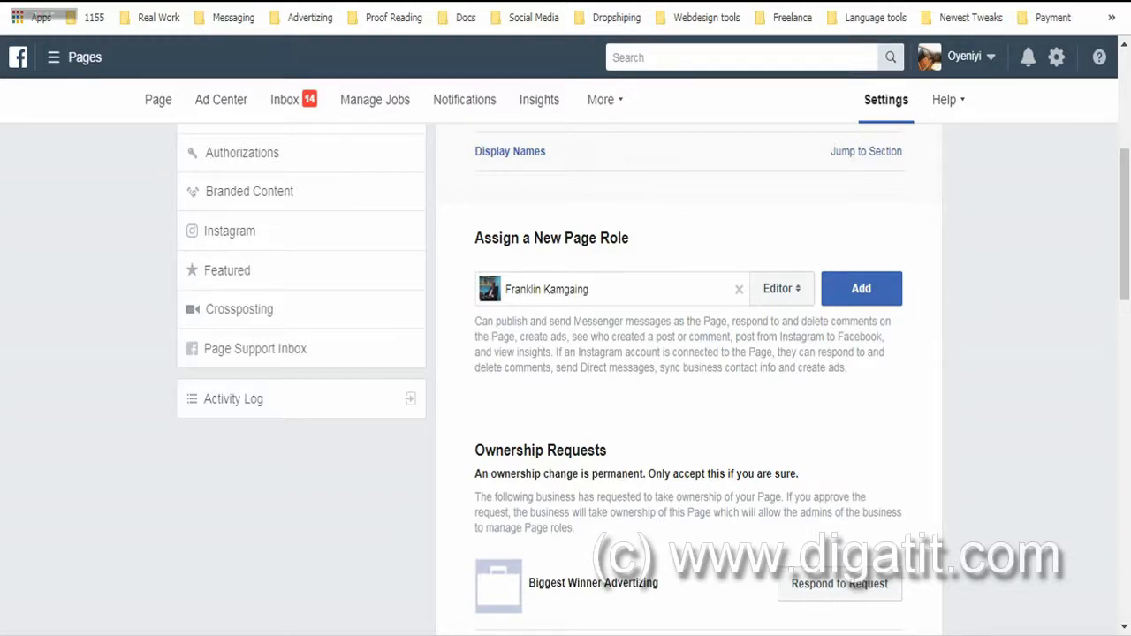
Go to business.facebook.com and open the Business Settings of the Biggest Winner Advertizing business
scroll(687, 380, "up", 5)
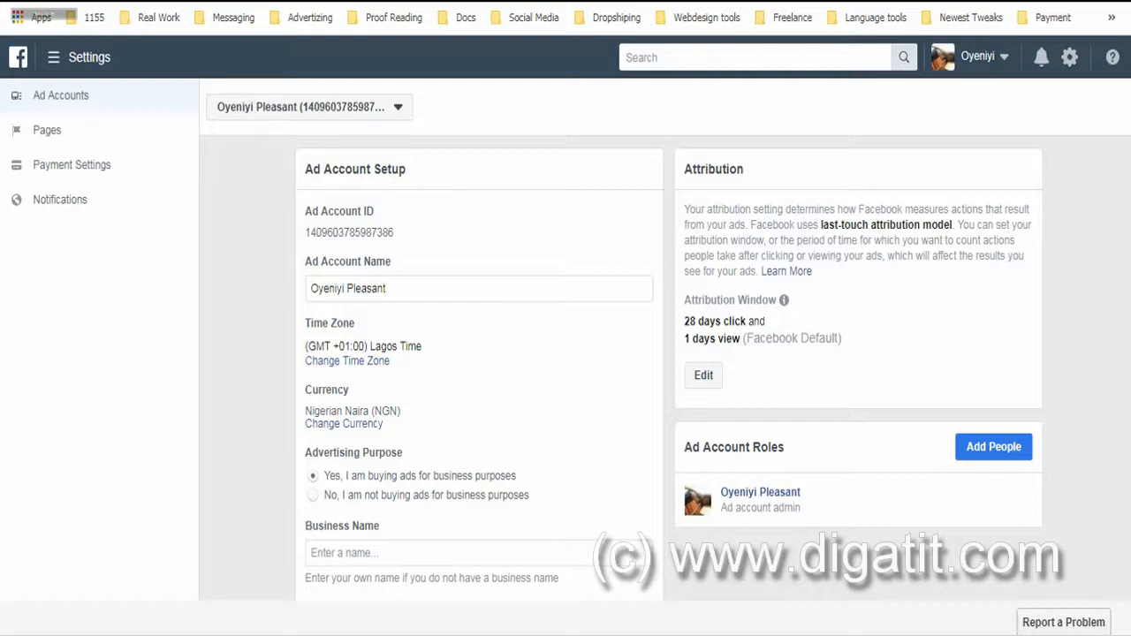
type("bu")
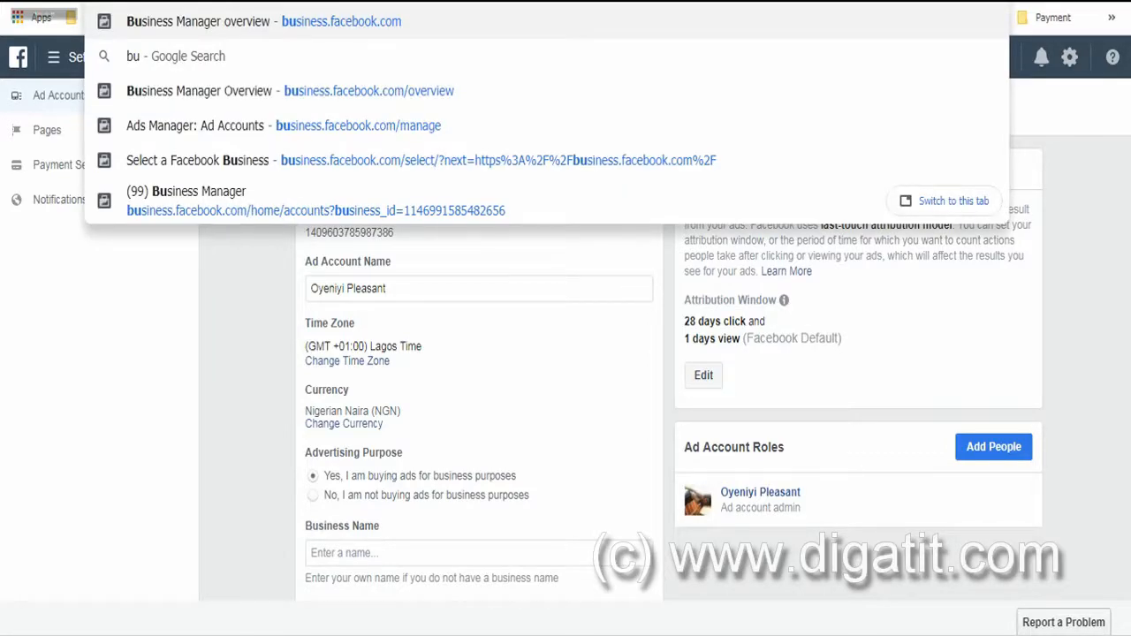
type("siness.facebook.com")
key("Return")
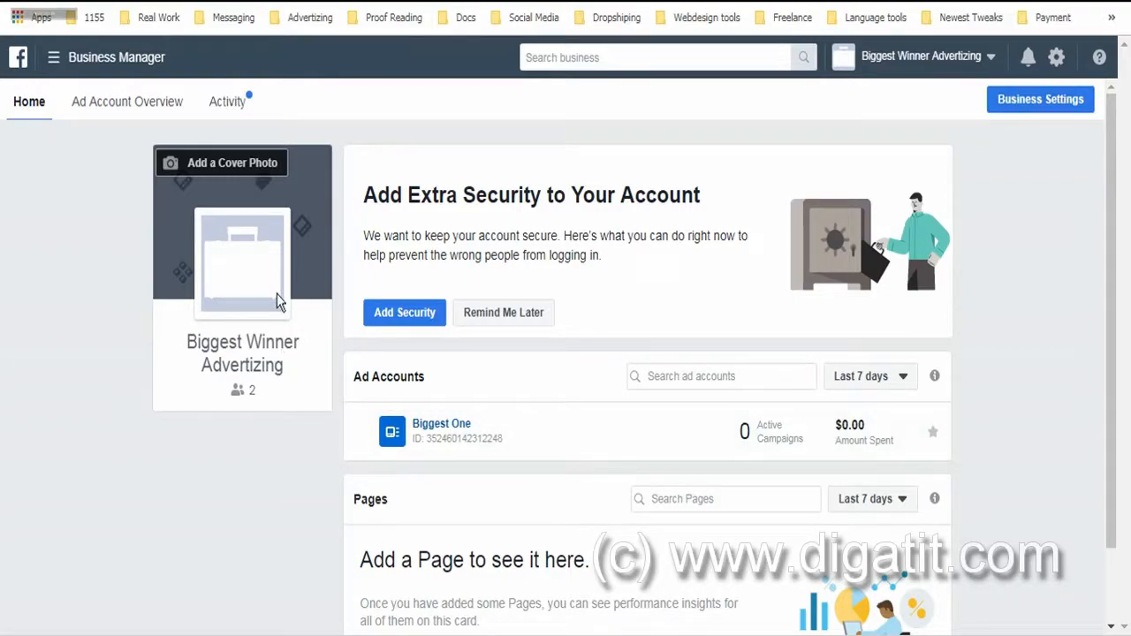
mouse_move(236, 294)
left_click(1017, 102)
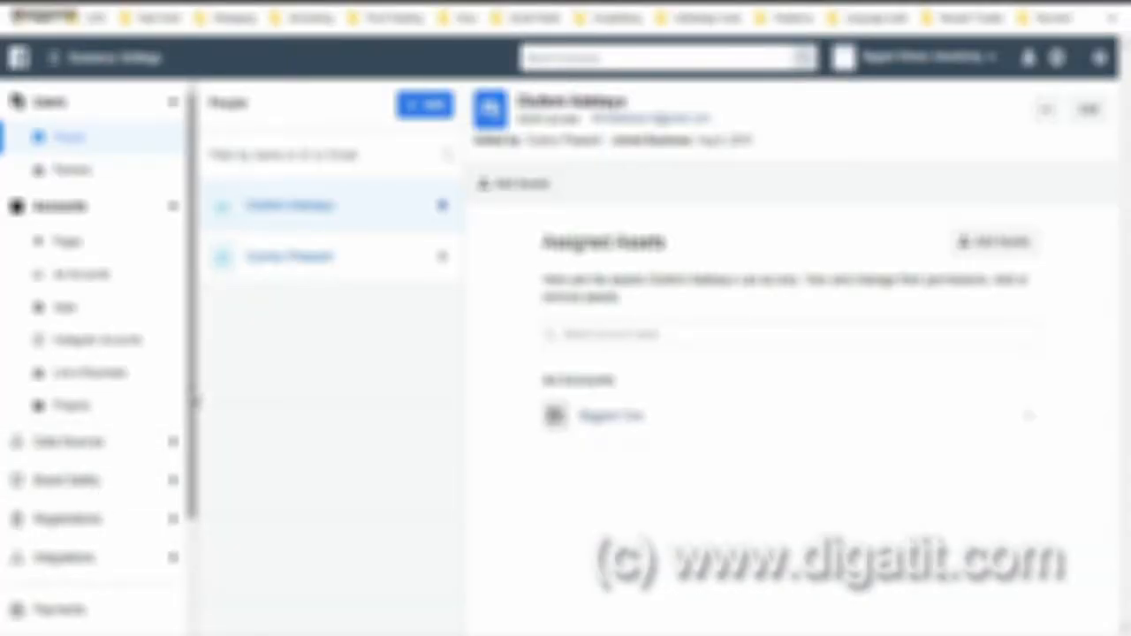
Open Requests in the Business Settings and review the Received, Sent and Invitations lists
scroll(195, 402, "down", 3)
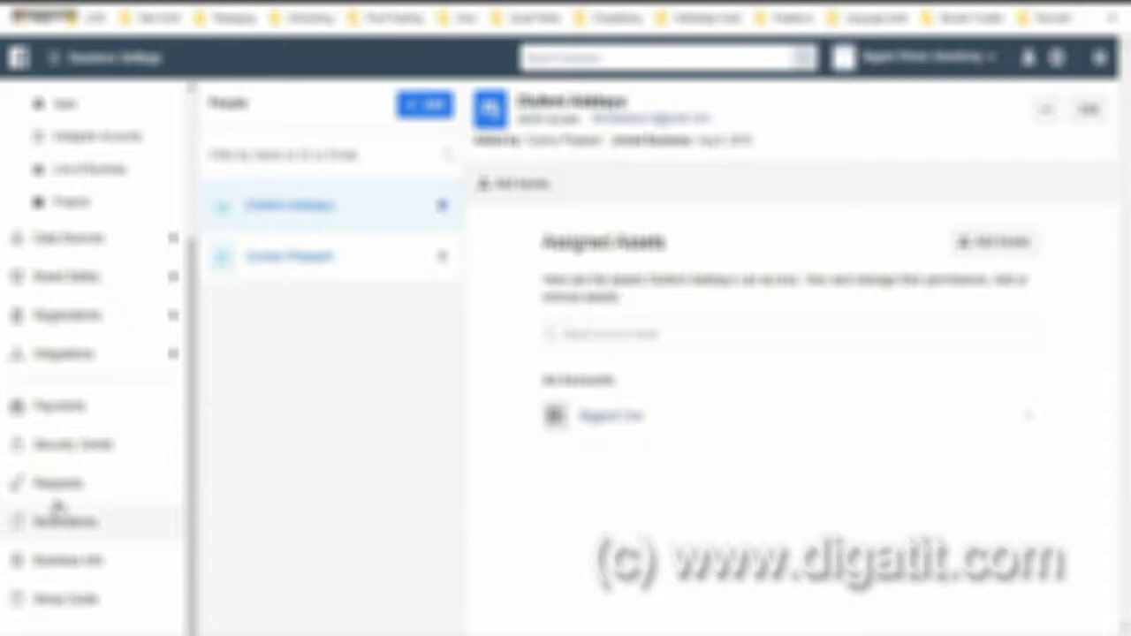
left_click(57, 485)
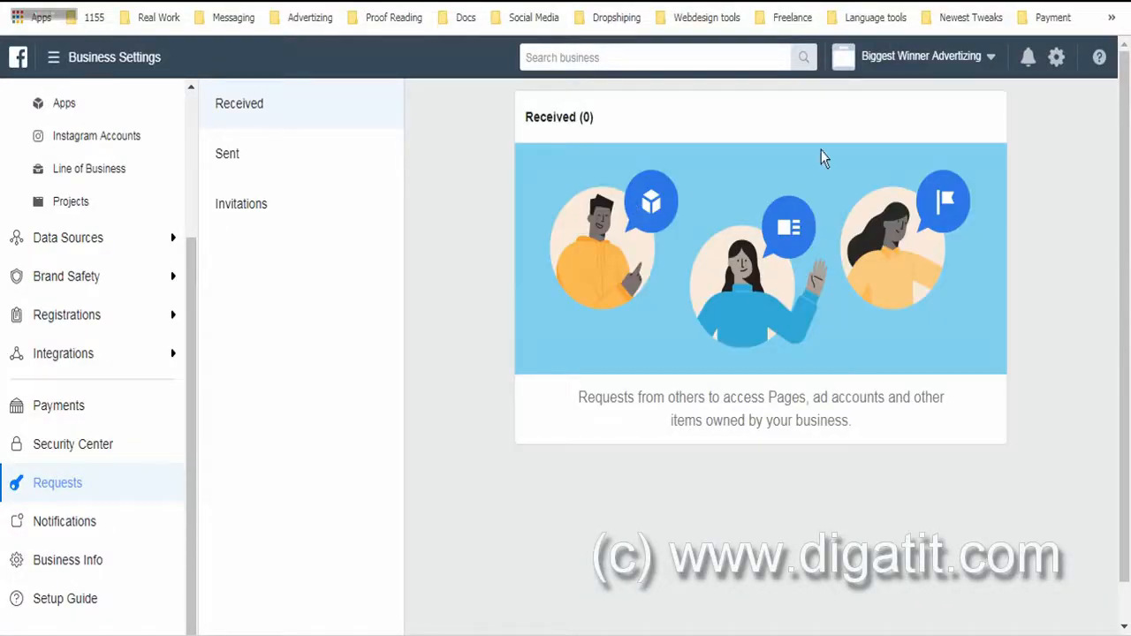
left_click(229, 164)
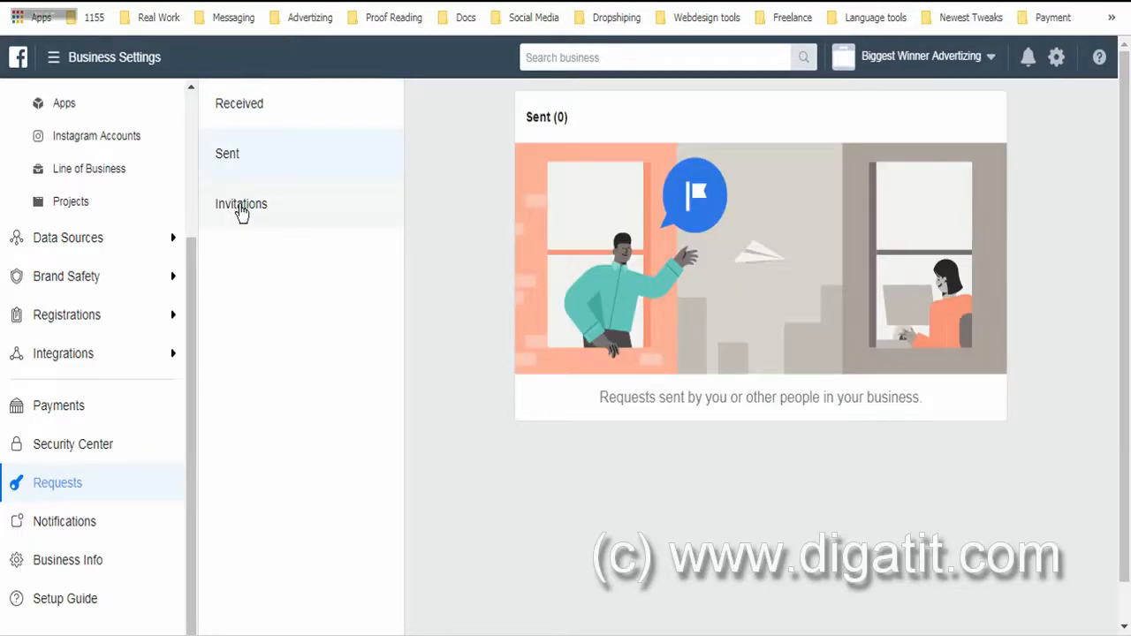
left_click(241, 208)
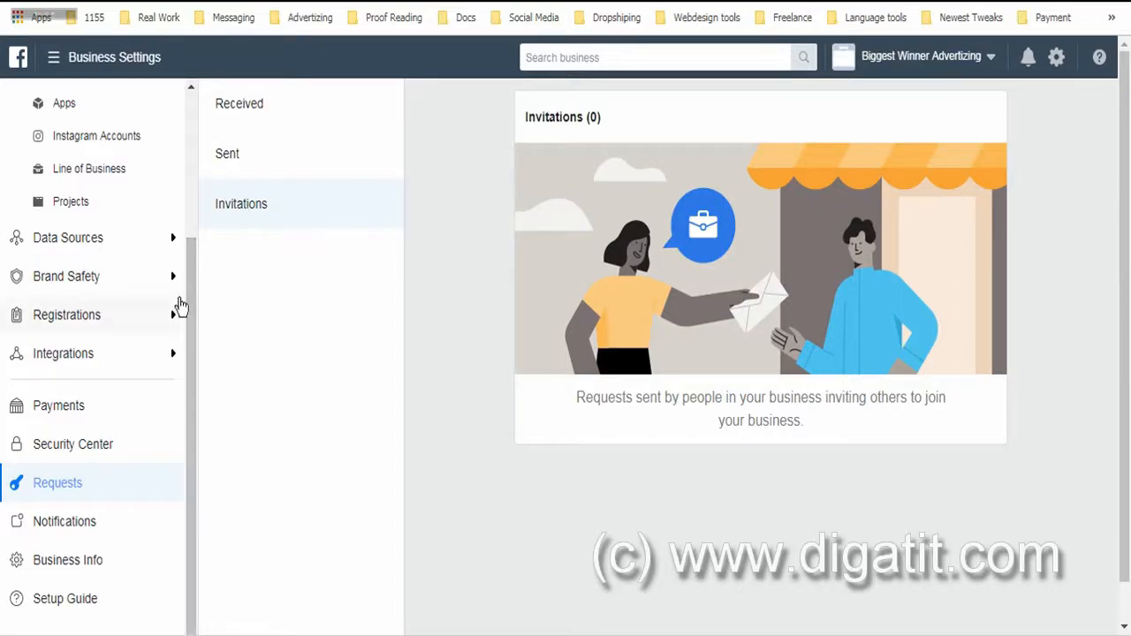
Check the Business notifications on the Business Manager home page and close them
scroll(195, 274, "up", 1)
scroll(207, 241, "up", 5)
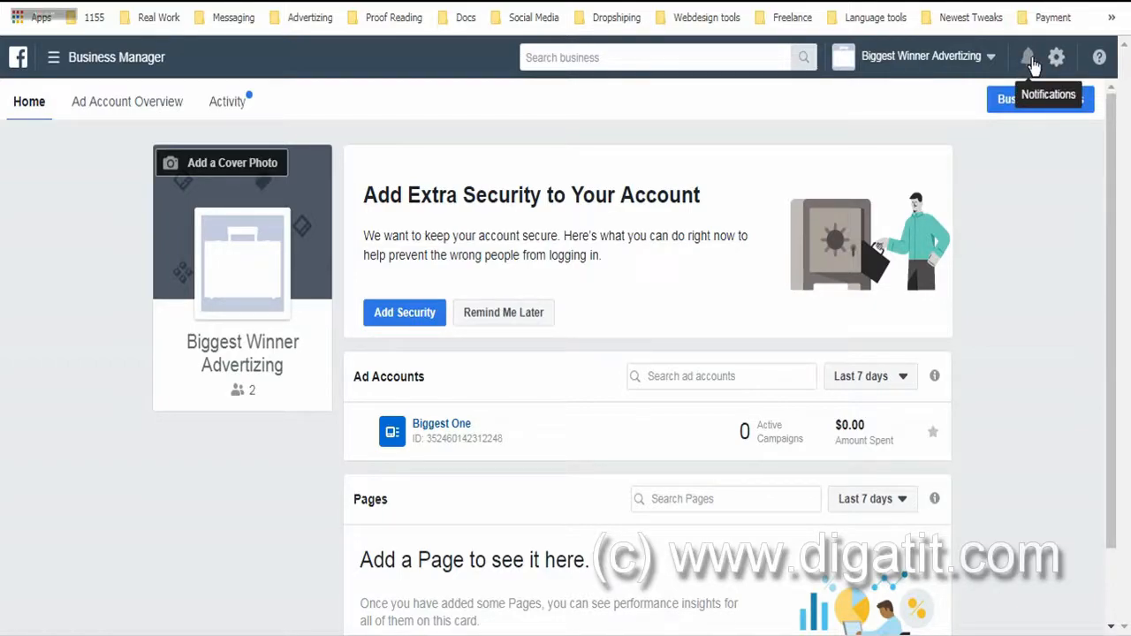
left_click(1029, 58)
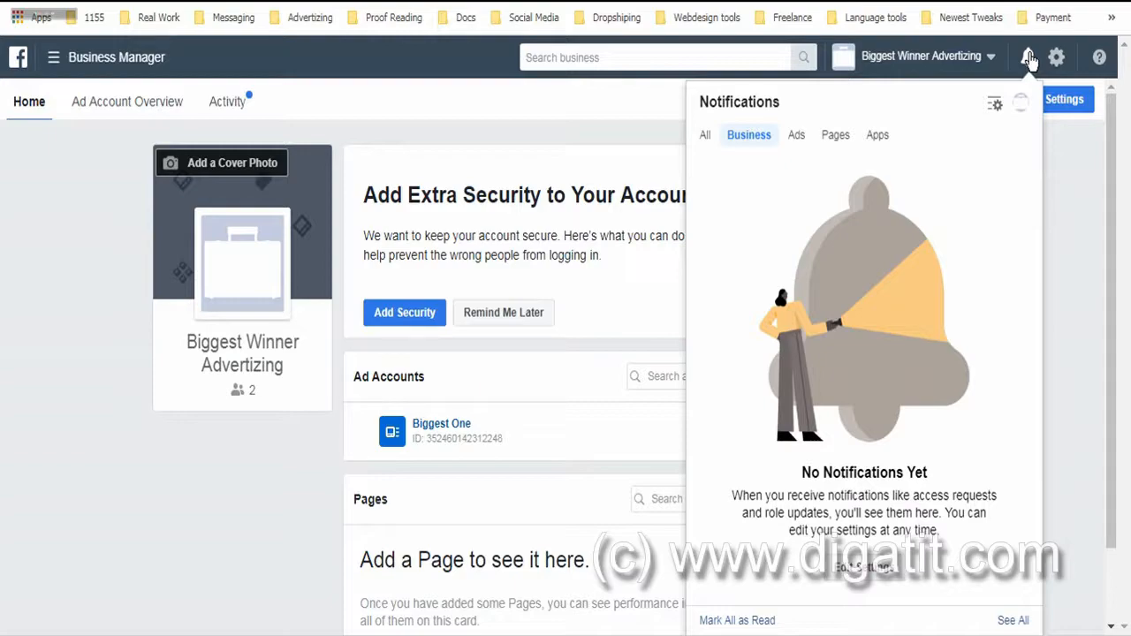
left_click(1029, 59)
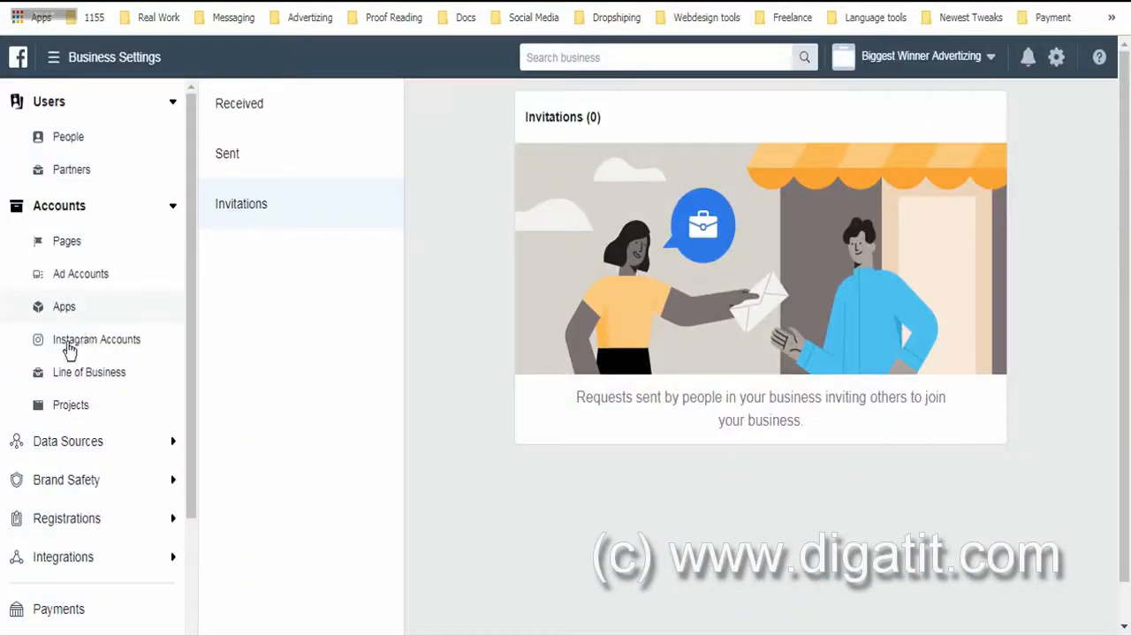
Return to the business requests, go through Received and Invitations again, and look over the available settings sections
left_click(241, 151)
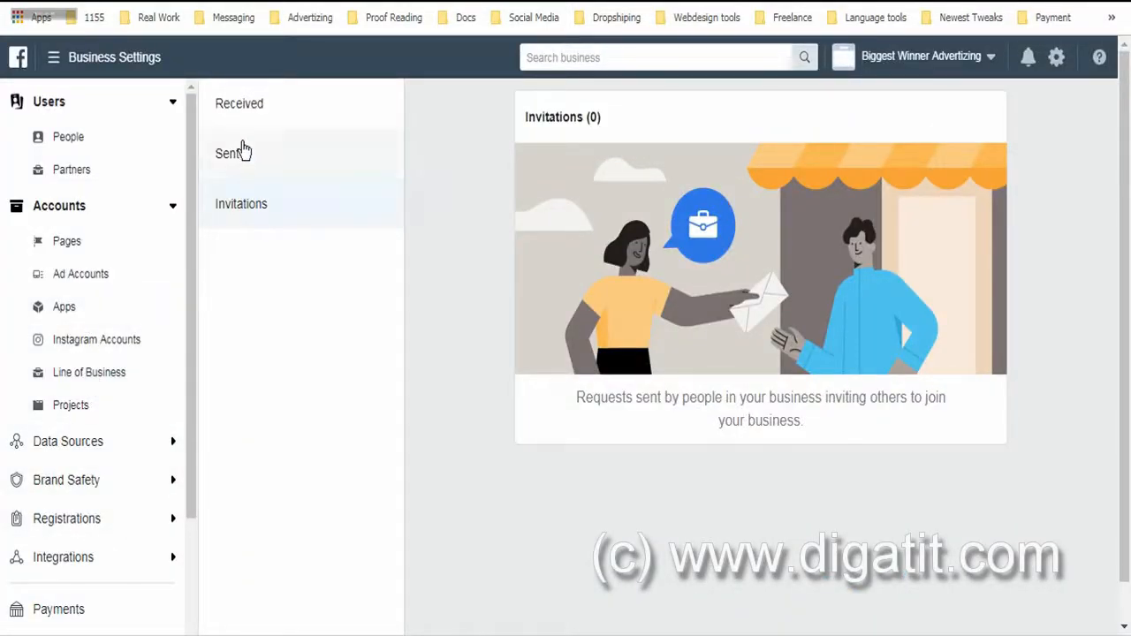
left_click(252, 111)
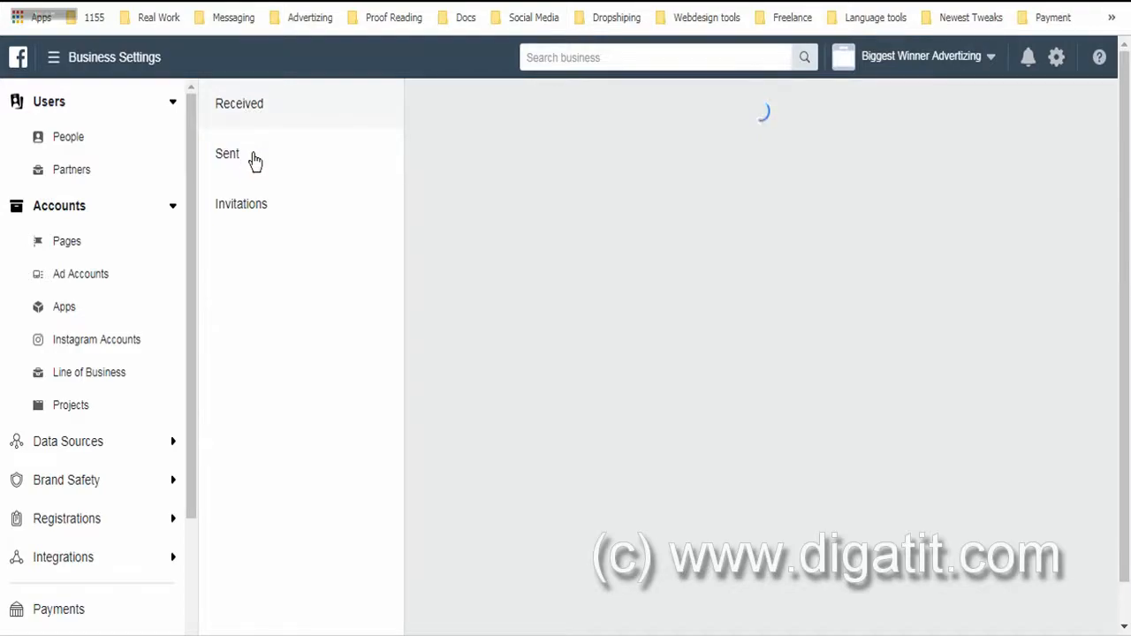
left_click(252, 183)
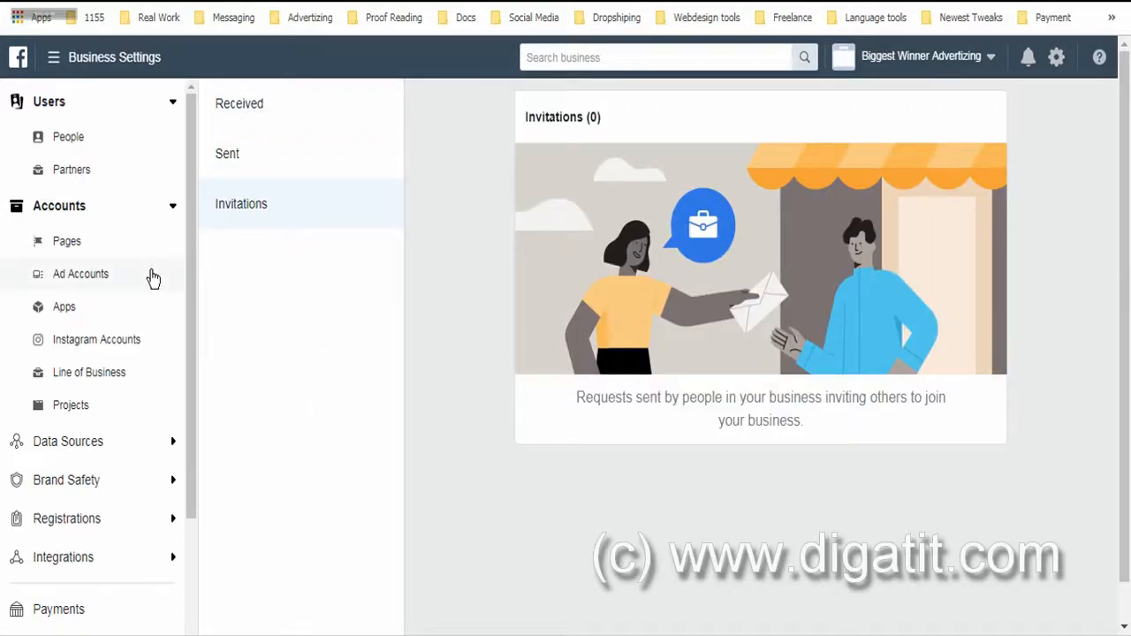
left_click_drag(193, 263, 201, 480)
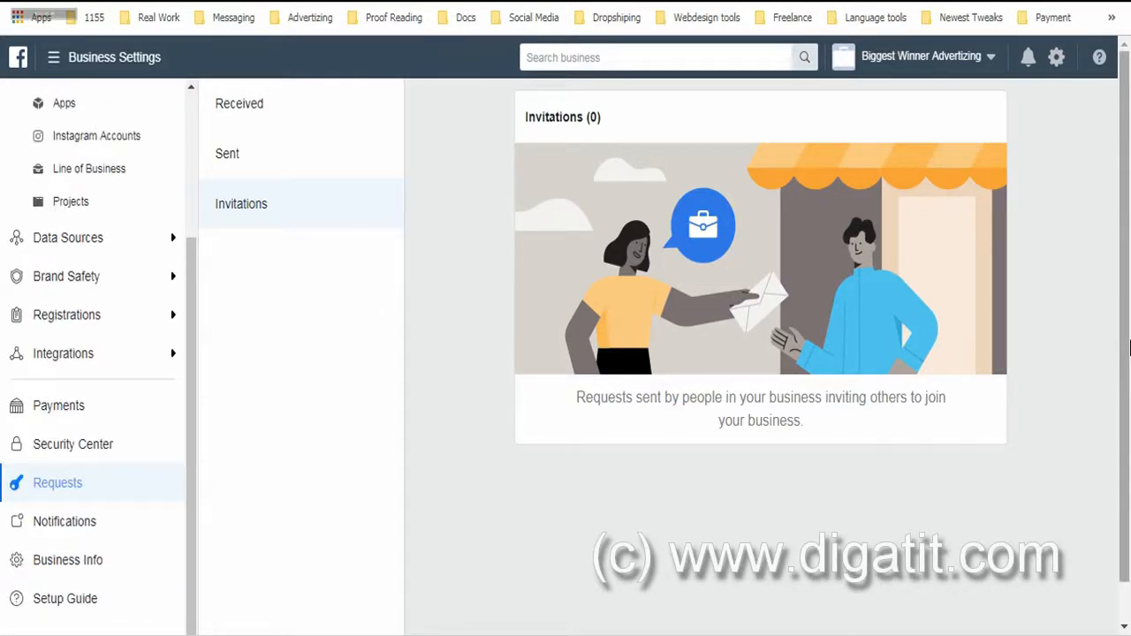
left_click_drag(192, 243, 192, 97)
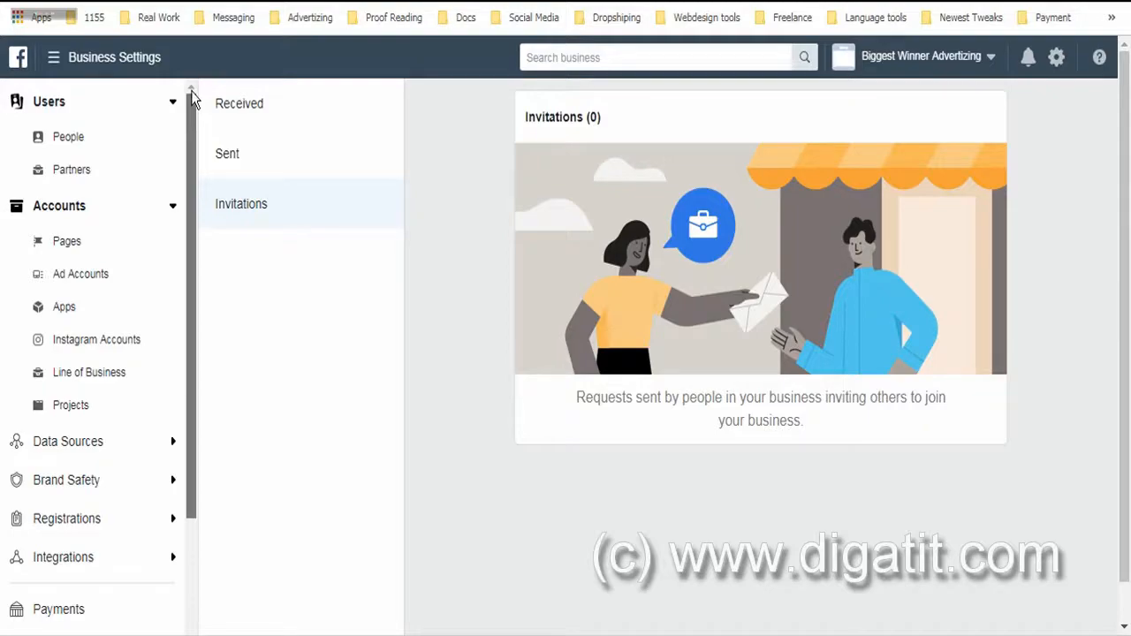